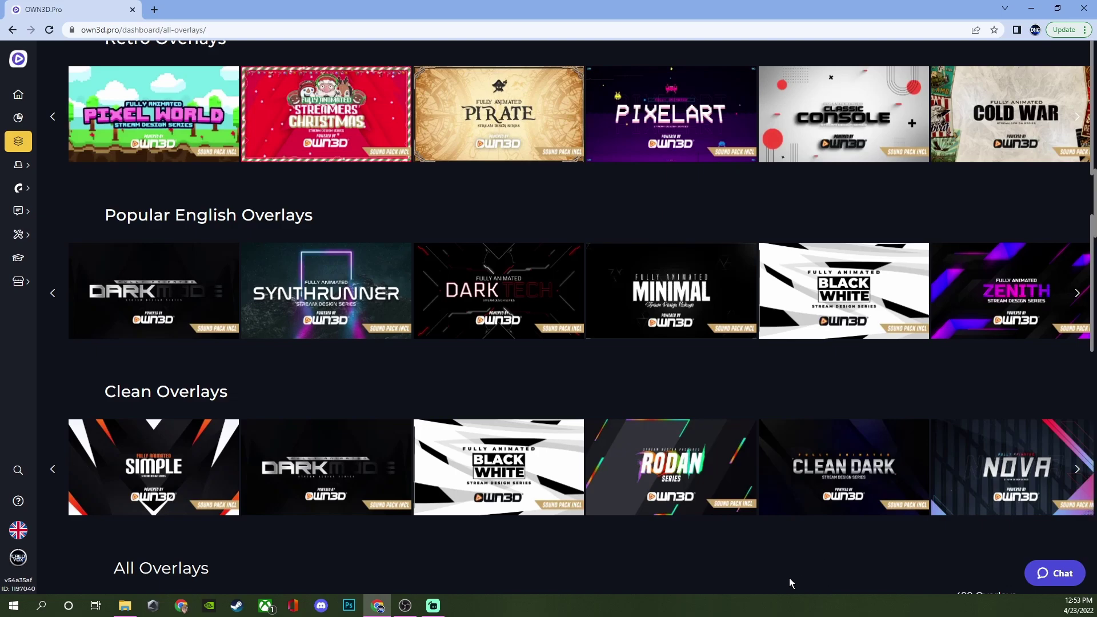
Bring OBS forward, scroll through the overlays and preview the Zirkon overlay's details
{"action": "left_click", "coordinate": [405, 606]}
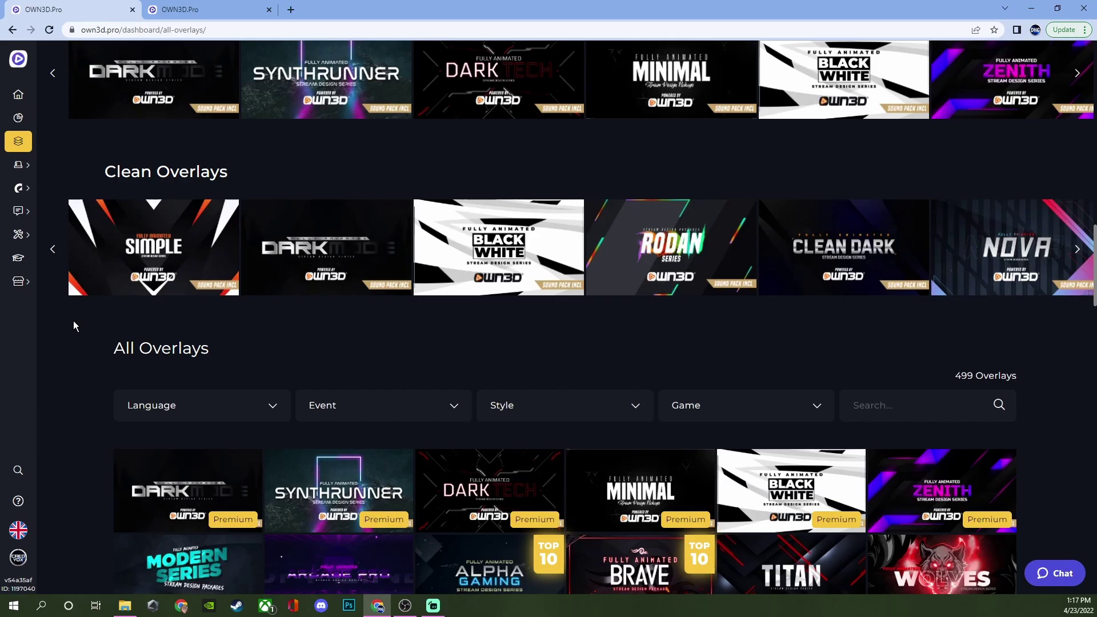
{"action": "scroll", "coordinate": [73, 320], "scroll_direction": "down", "scroll_amount": 10}
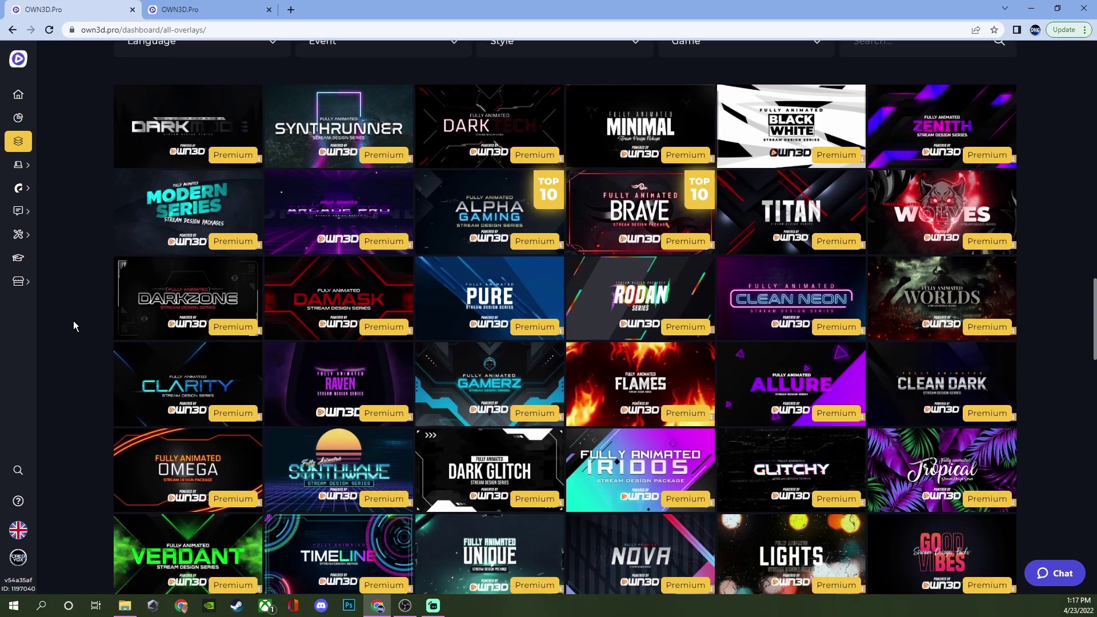
{"action": "scroll", "coordinate": [73, 320], "scroll_direction": "down", "scroll_amount": 8}
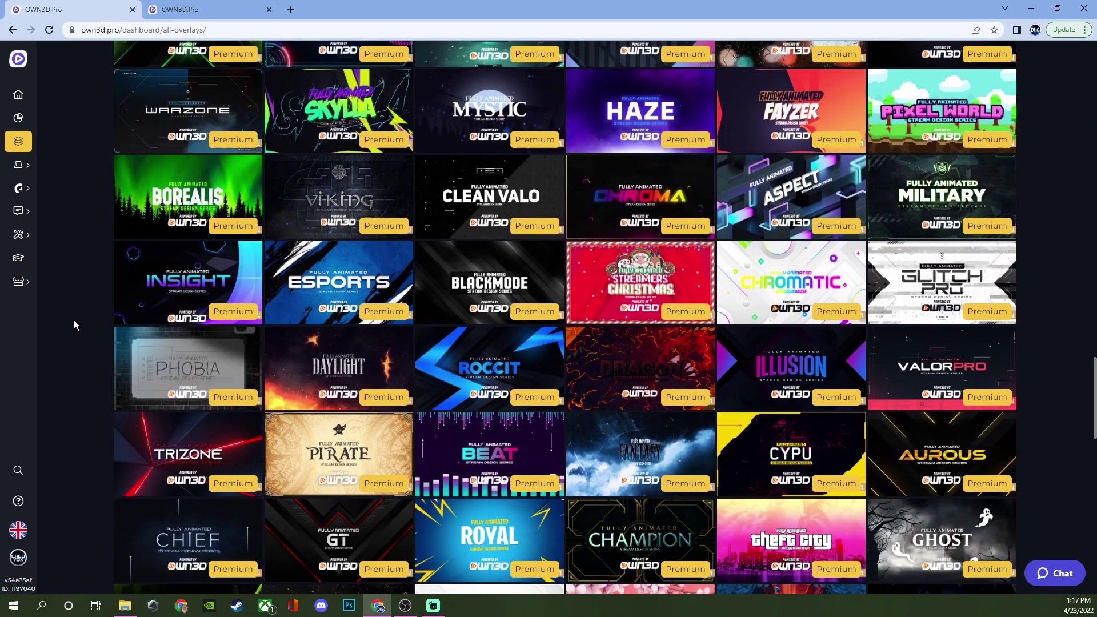
{"action": "scroll", "coordinate": [76, 323], "scroll_direction": "down", "scroll_amount": 5}
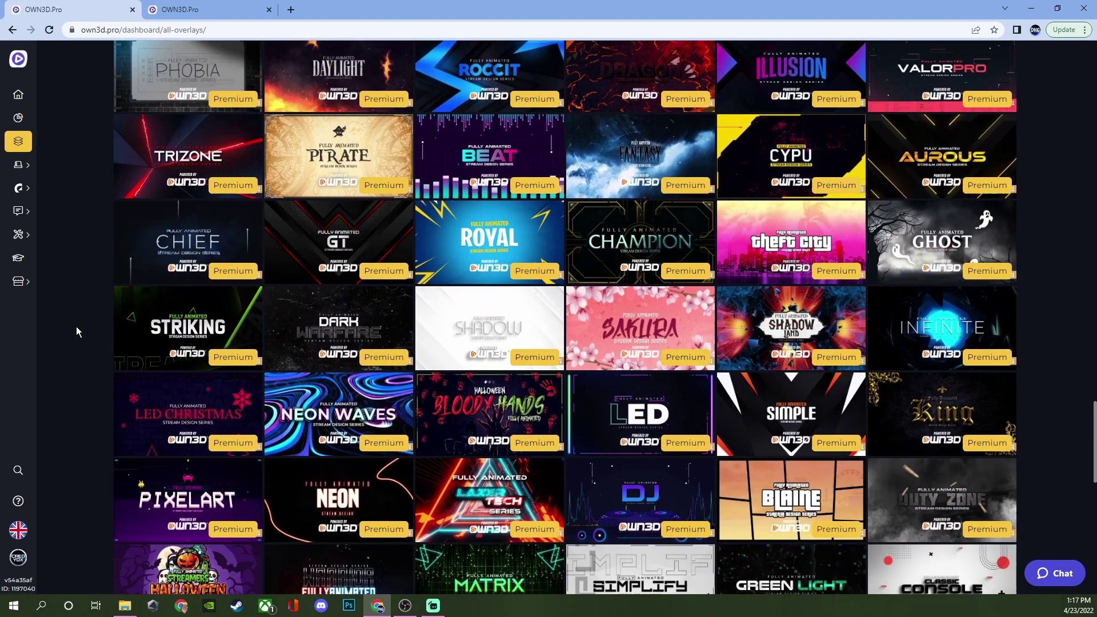
{"action": "scroll", "coordinate": [76, 328], "scroll_direction": "down", "scroll_amount": 7}
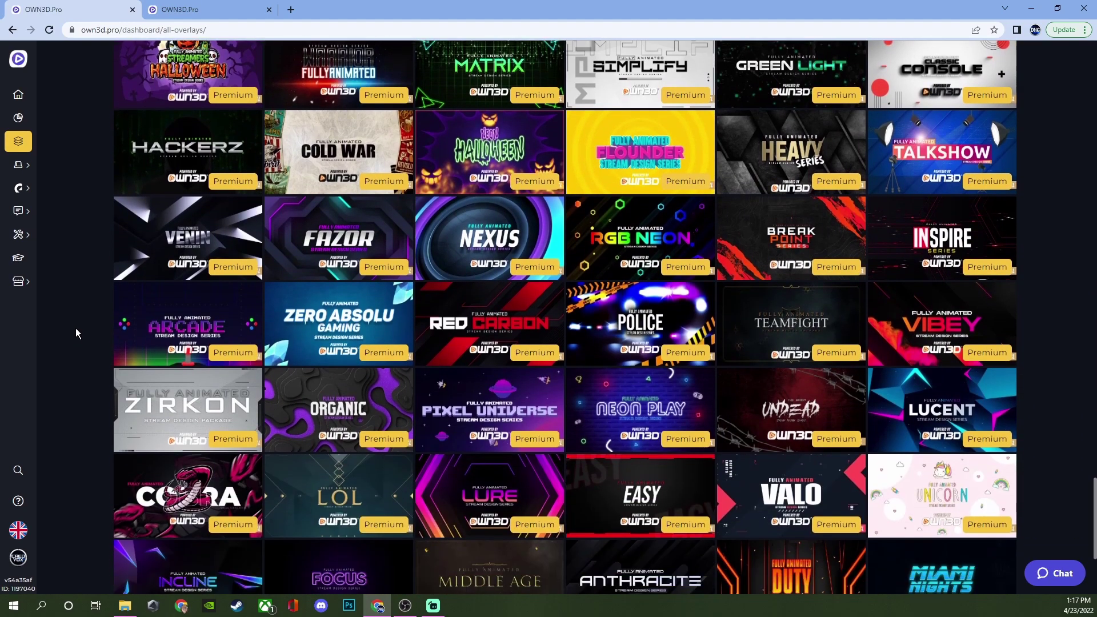
{"action": "scroll", "coordinate": [75, 328], "scroll_direction": "down", "scroll_amount": 2}
{"action": "left_click", "coordinate": [179, 294]}
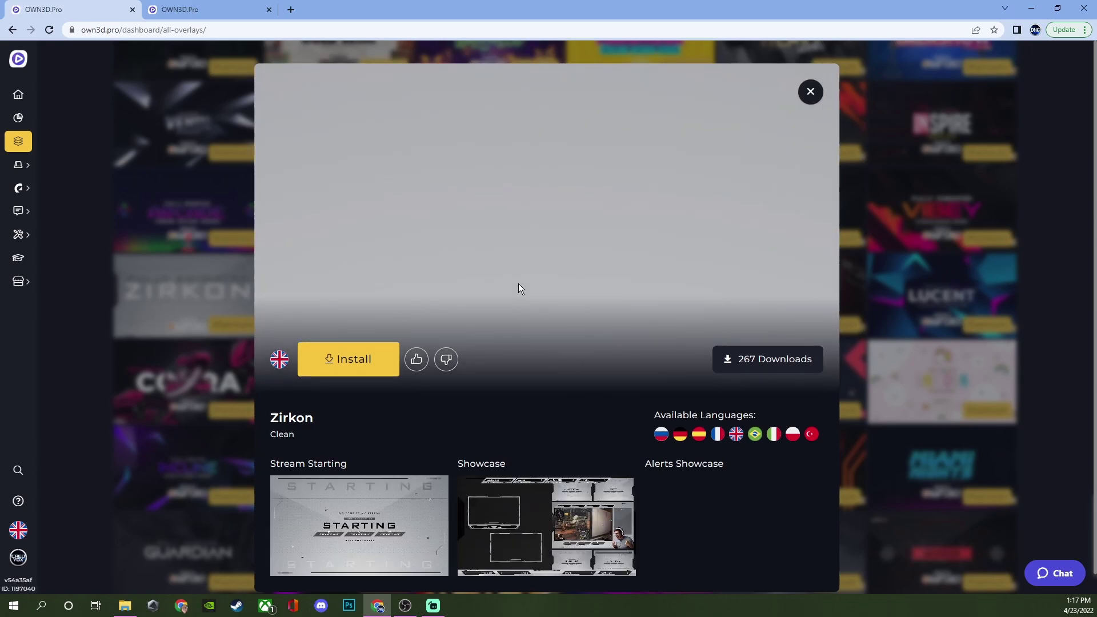
{"action": "mouse_move", "coordinate": [546, 514]}
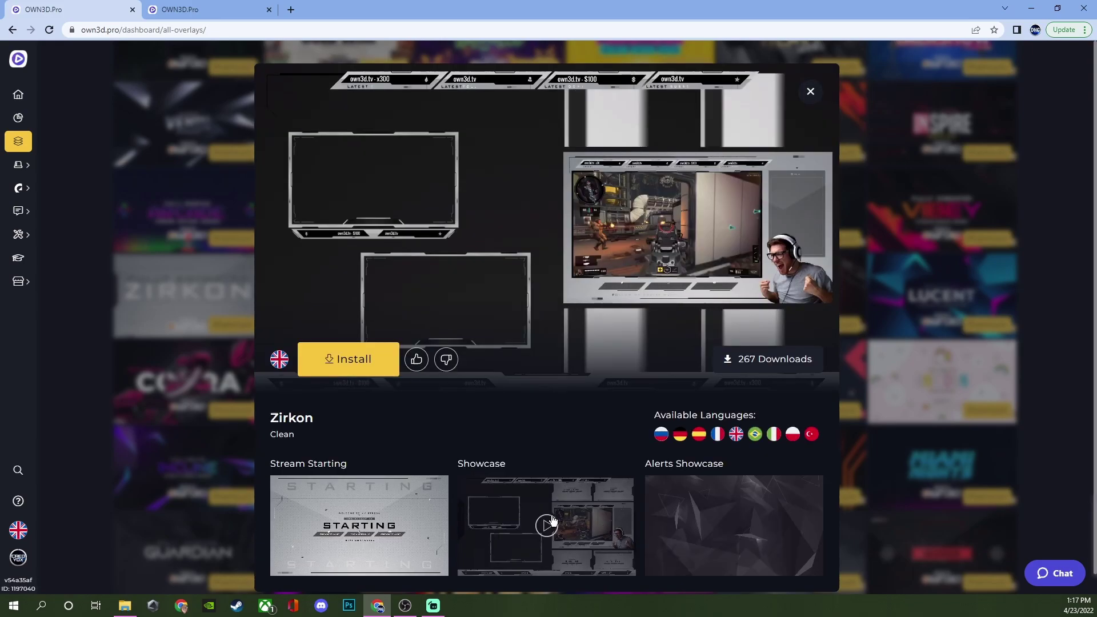
{"action": "key", "text": "Escape"}
Browse the Epidemic Sound genre list, then return to the All Overlays page
{"action": "left_click", "coordinate": [19, 188]}
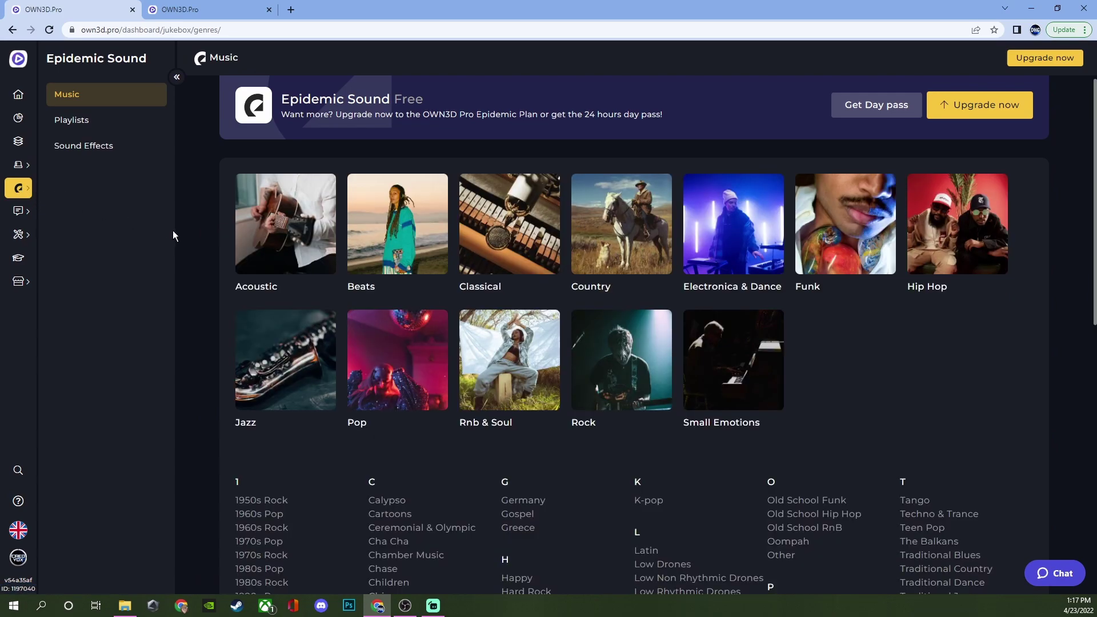
{"action": "scroll", "coordinate": [194, 257], "scroll_direction": "down", "scroll_amount": 4}
{"action": "scroll", "coordinate": [194, 254], "scroll_direction": "down", "scroll_amount": 6}
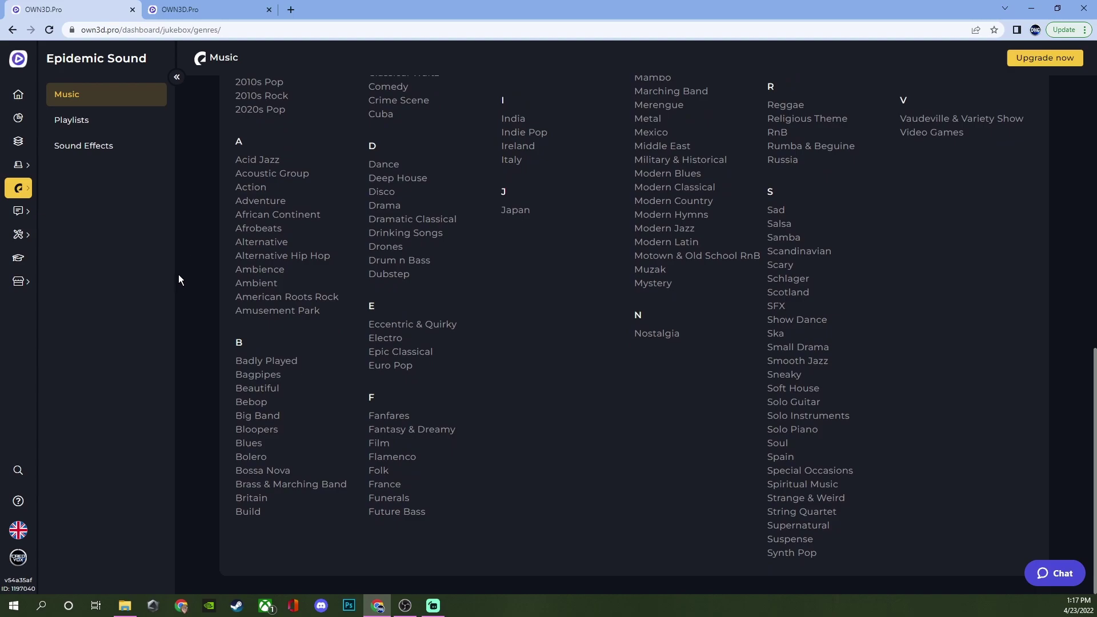
{"action": "scroll", "coordinate": [179, 293], "scroll_direction": "up", "scroll_amount": 7}
{"action": "scroll", "coordinate": [182, 297], "scroll_direction": "up", "scroll_amount": 2}
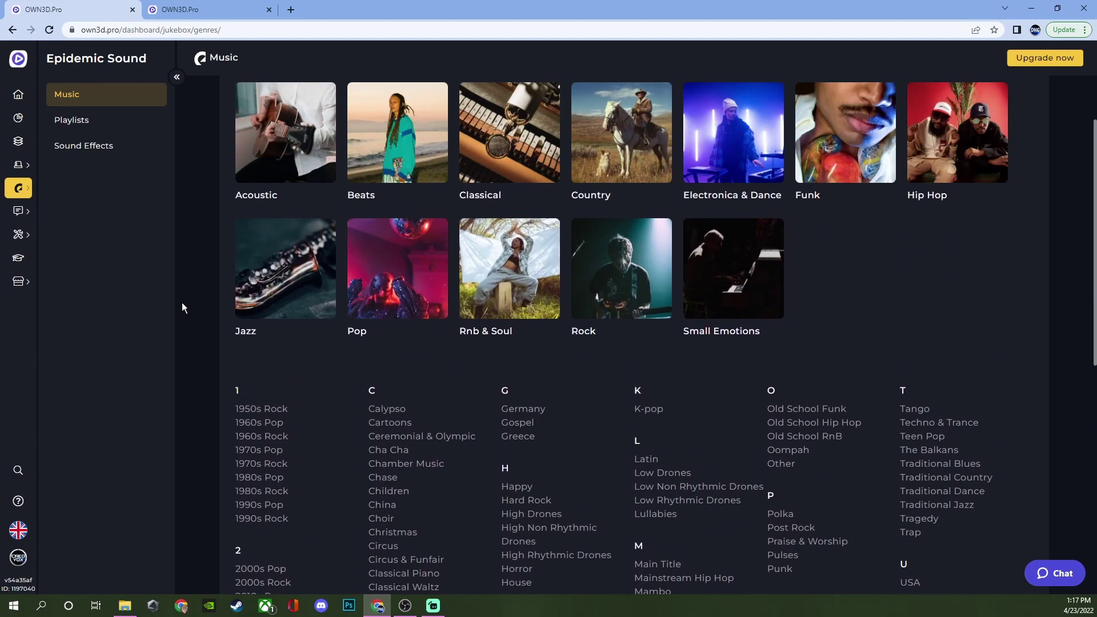
{"action": "left_click", "coordinate": [25, 143]}
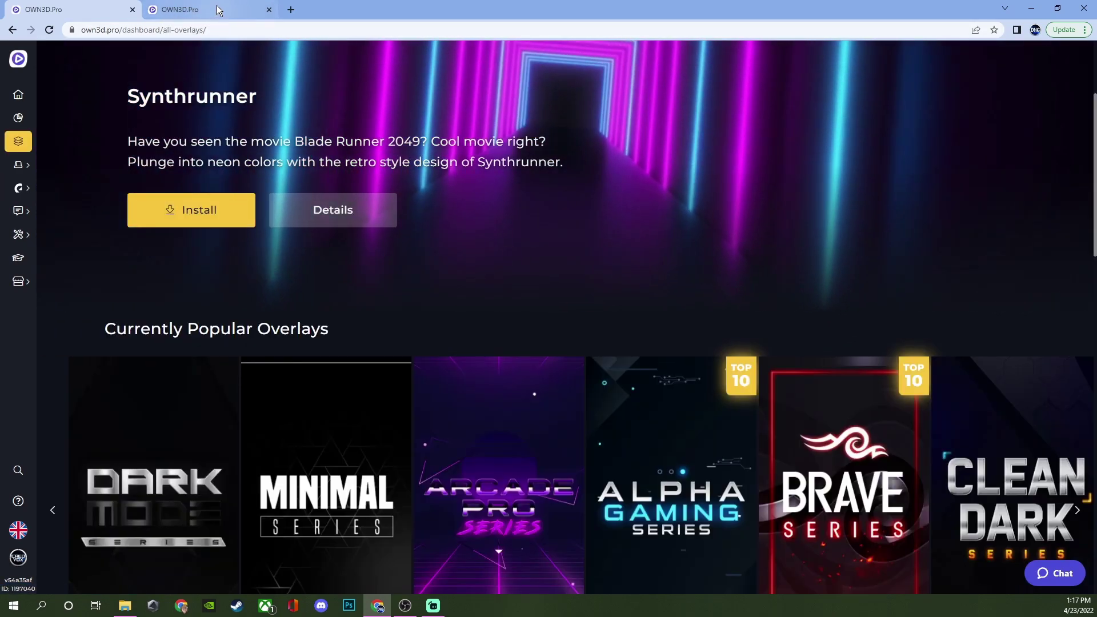
Switch to the second OWN3D.Pro browser tab showing the dashboard home page
{"action": "left_click", "coordinate": [217, 8]}
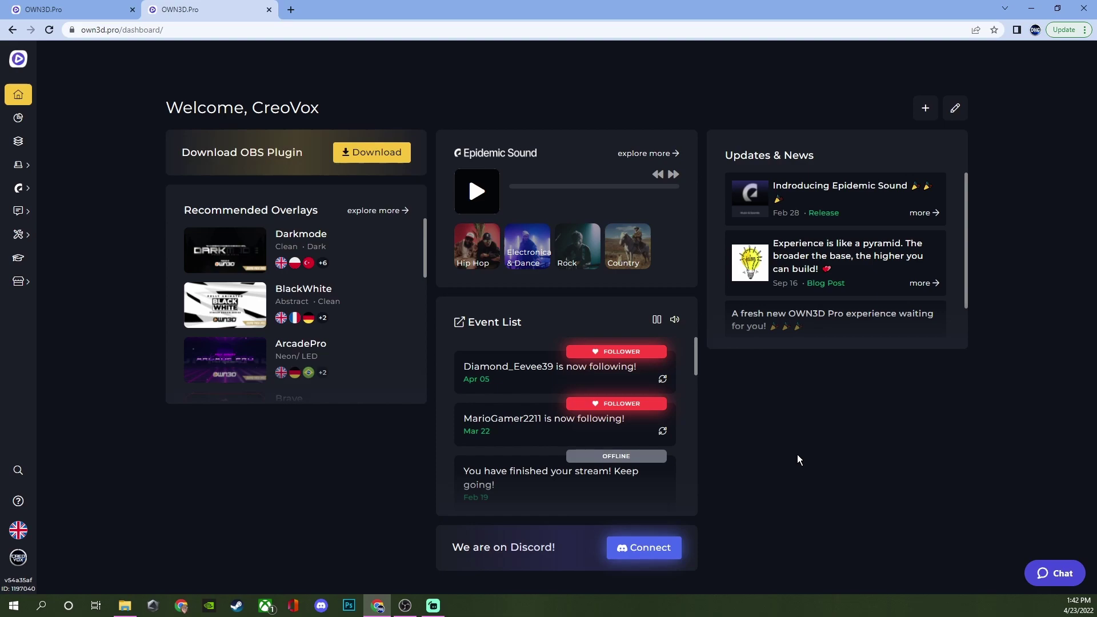
Bring OBS Studio forward and launch the OWN3D Pro plugin from the Tools menu
{"action": "left_click", "coordinate": [404, 607]}
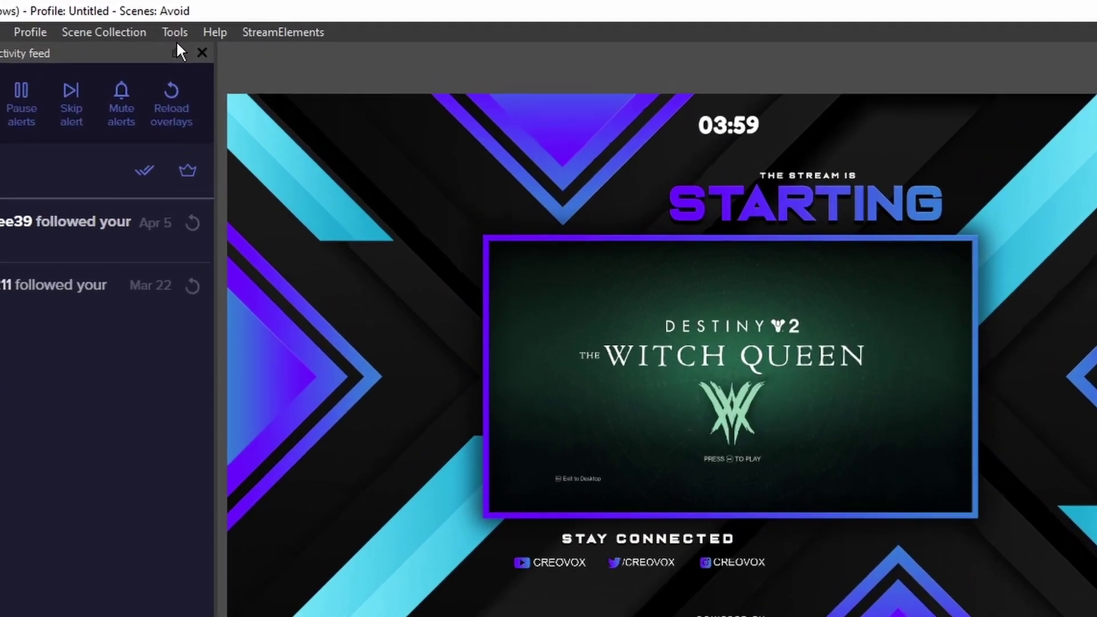
{"action": "left_click", "coordinate": [191, 19]}
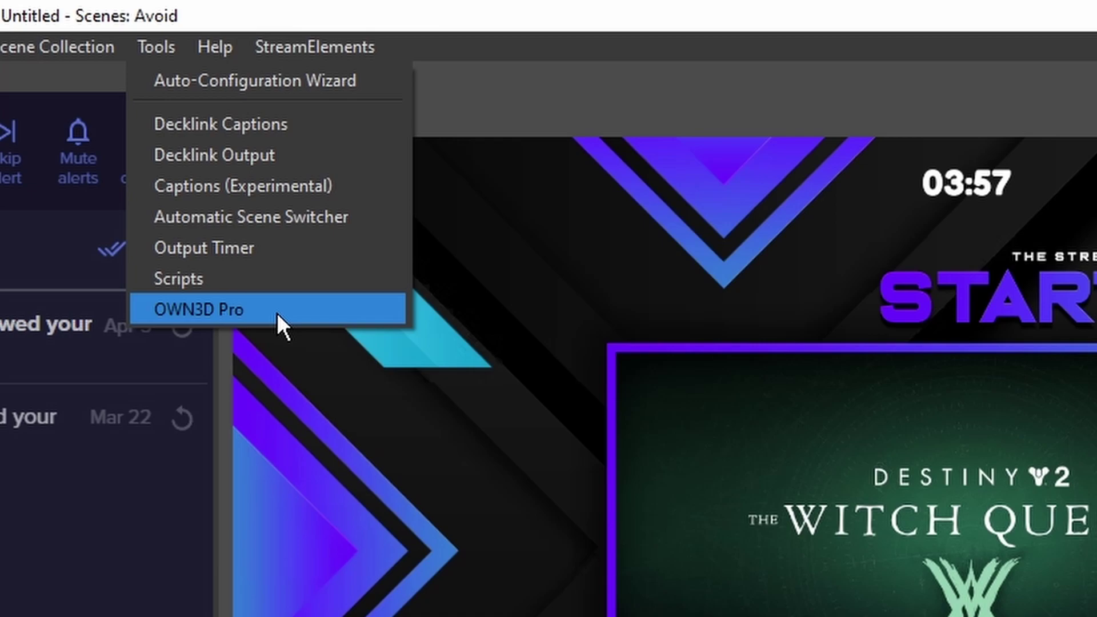
{"action": "left_click", "coordinate": [279, 313]}
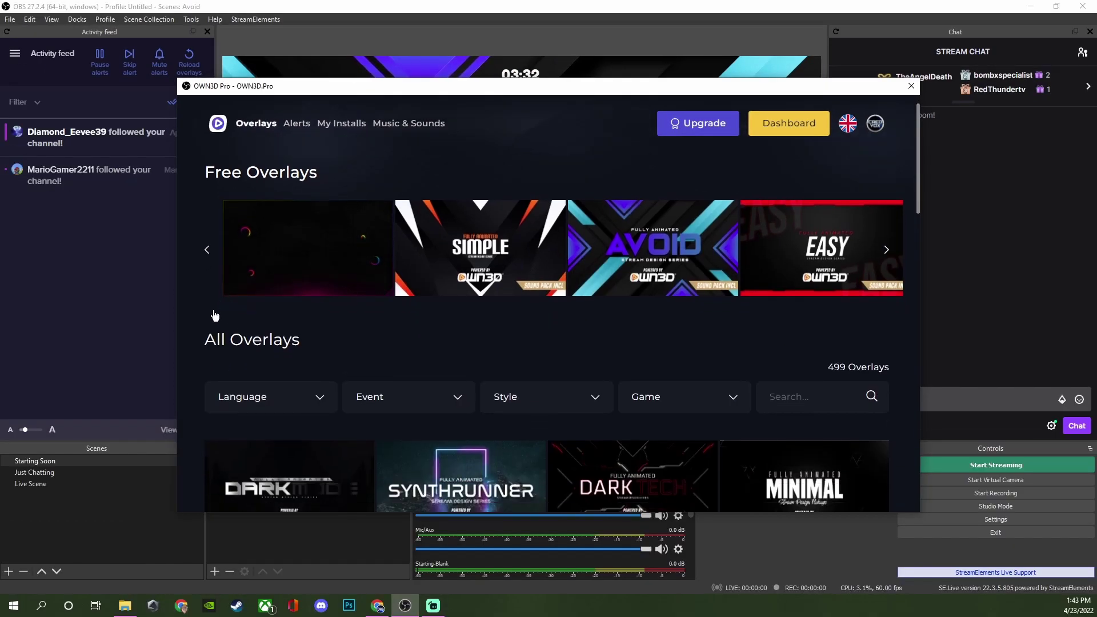
Advance the Free Overlays carousel and move the OWN3D Pro window to uncover the preview
{"action": "scroll", "coordinate": [215, 316], "scroll_direction": "down", "scroll_amount": 4}
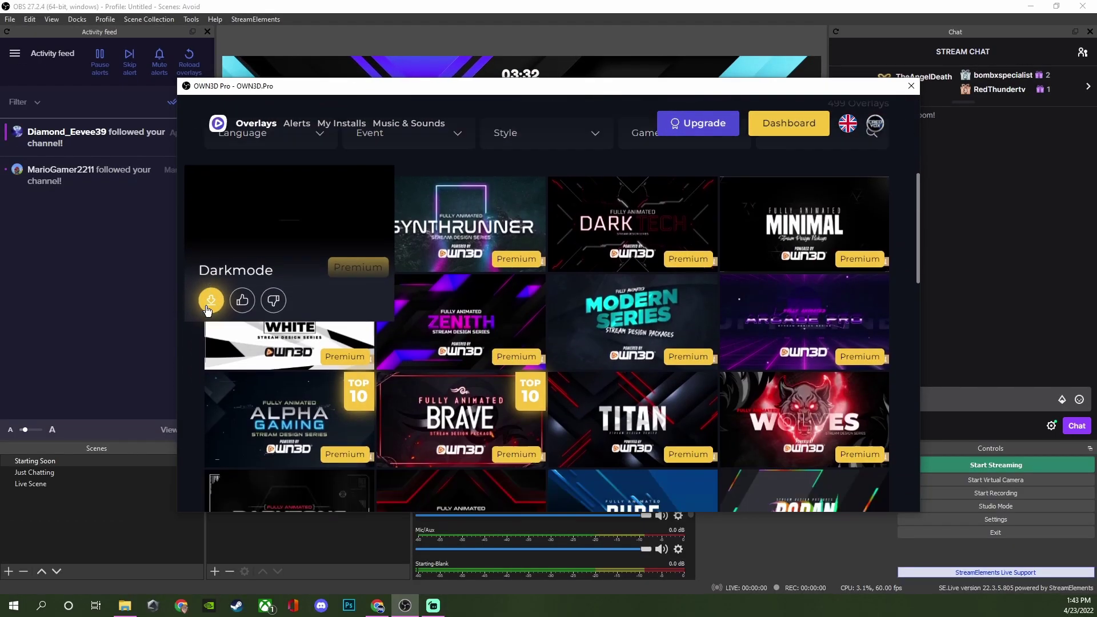
{"action": "scroll", "coordinate": [193, 295], "scroll_direction": "up", "scroll_amount": 5}
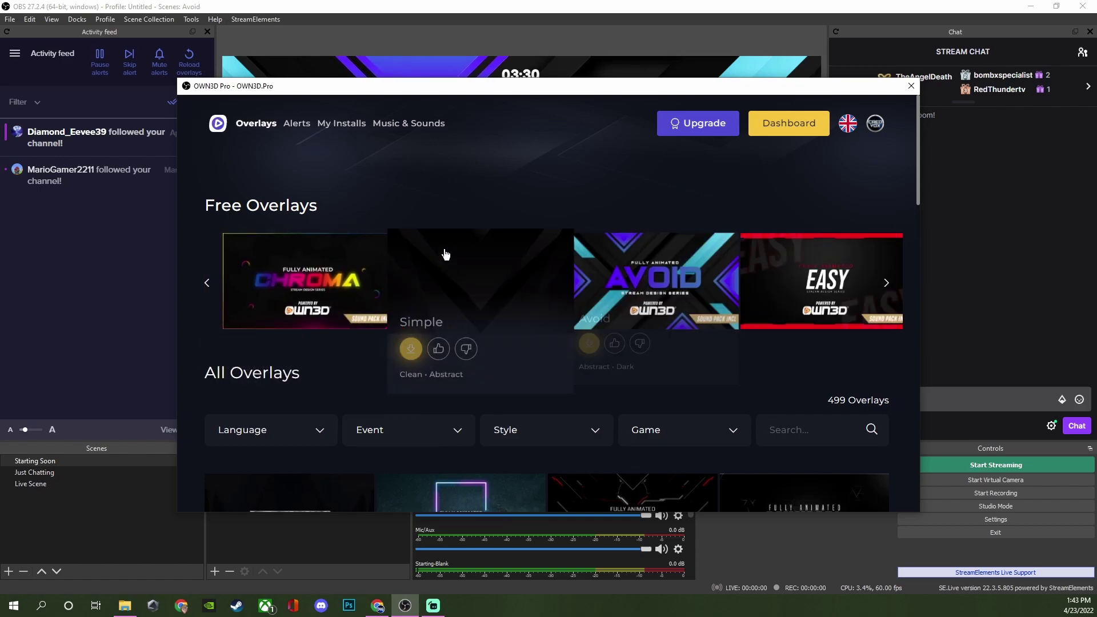
{"action": "left_click", "coordinate": [886, 283]}
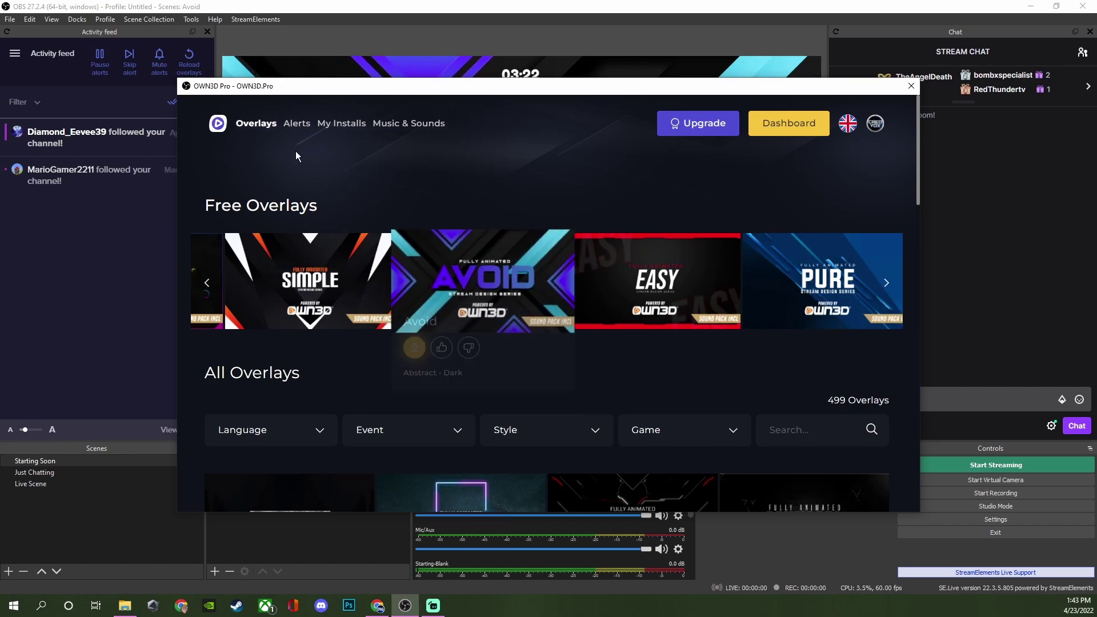
{"action": "left_click", "coordinate": [128, 314]}
{"action": "left_click_drag", "start_coordinate": [511, 79], "coordinate": [432, 96]}
Open the free Pure overlay's details and install it into OBS
{"action": "mouse_move", "coordinate": [843, 316]}
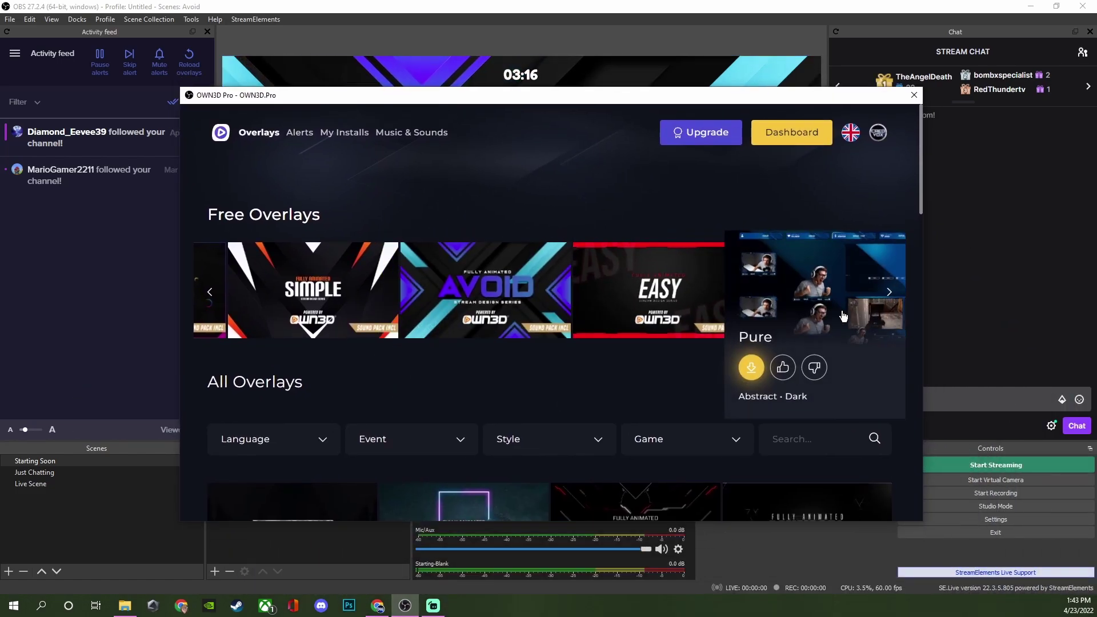
{"action": "left_click", "coordinate": [808, 315]}
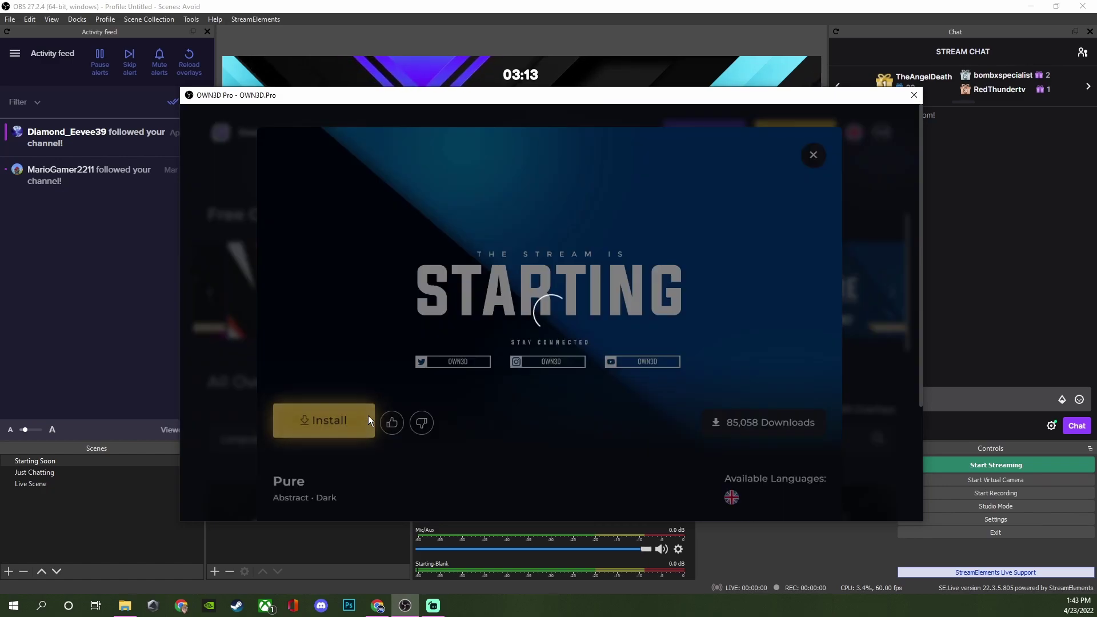
{"action": "left_click", "coordinate": [369, 416]}
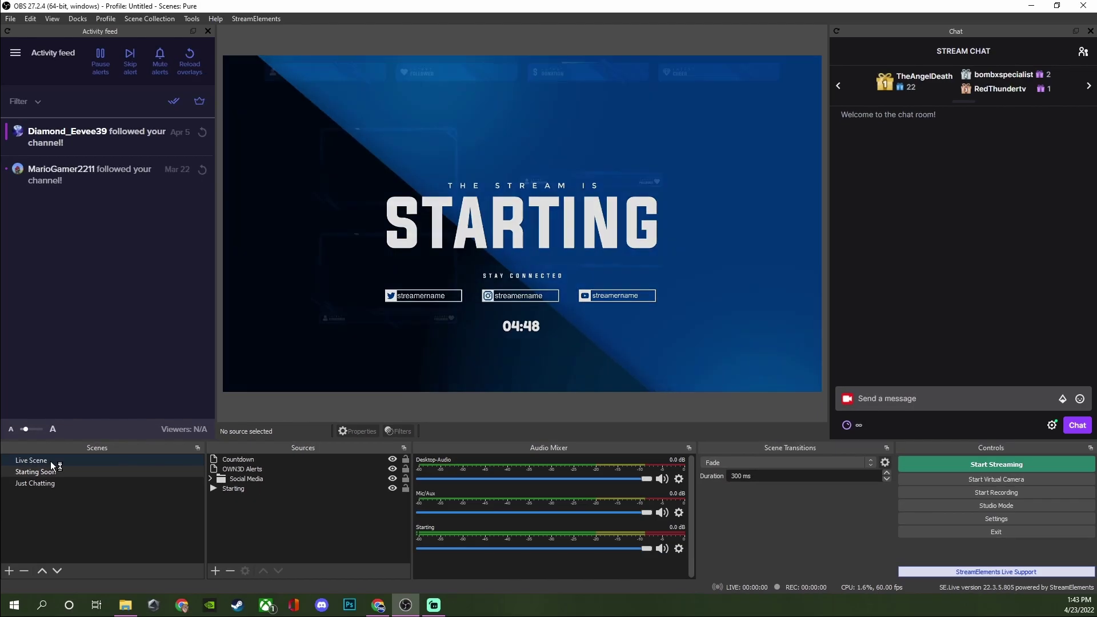
In Live Scene, hide the Greenscreen, Greenscreen 1 and Webcam sources
{"action": "left_click", "coordinate": [50, 461]}
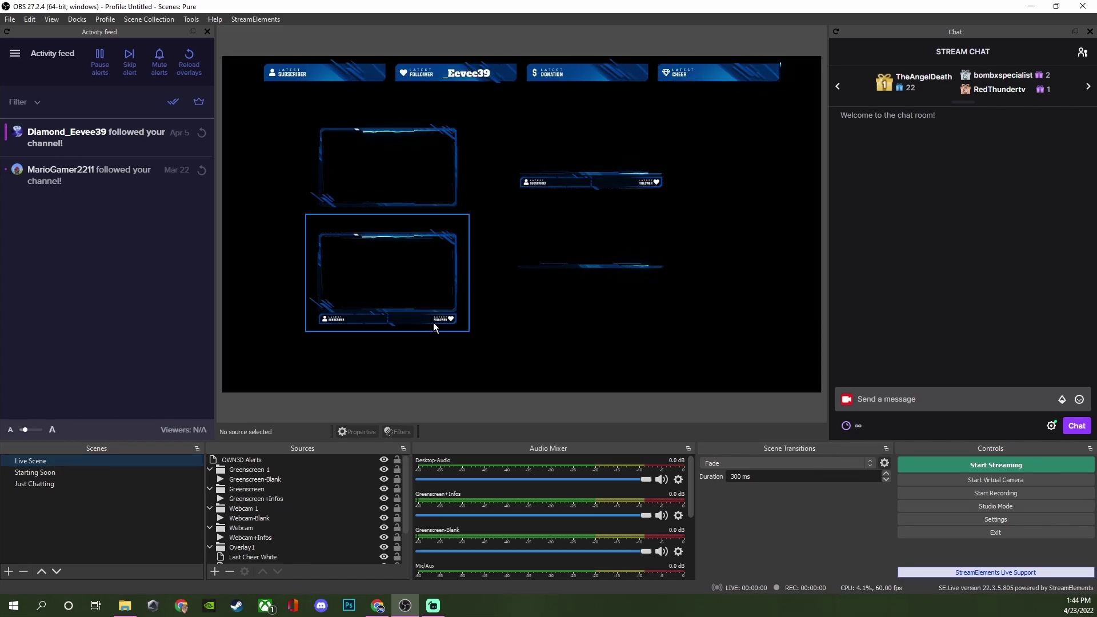
{"action": "left_click", "coordinate": [599, 177]}
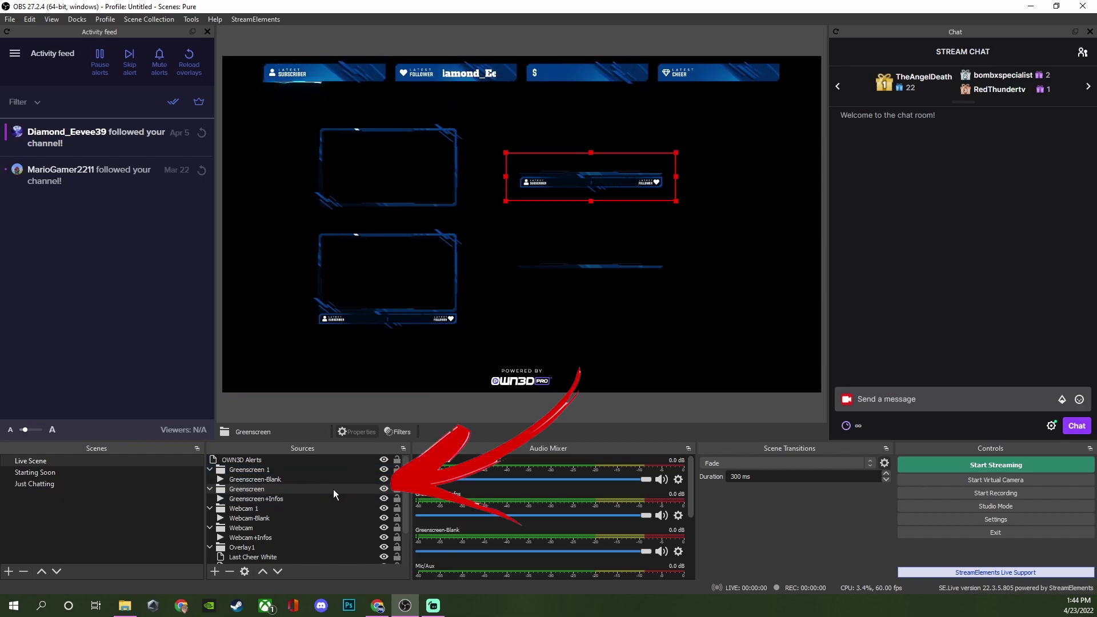
{"action": "left_click", "coordinate": [384, 489]}
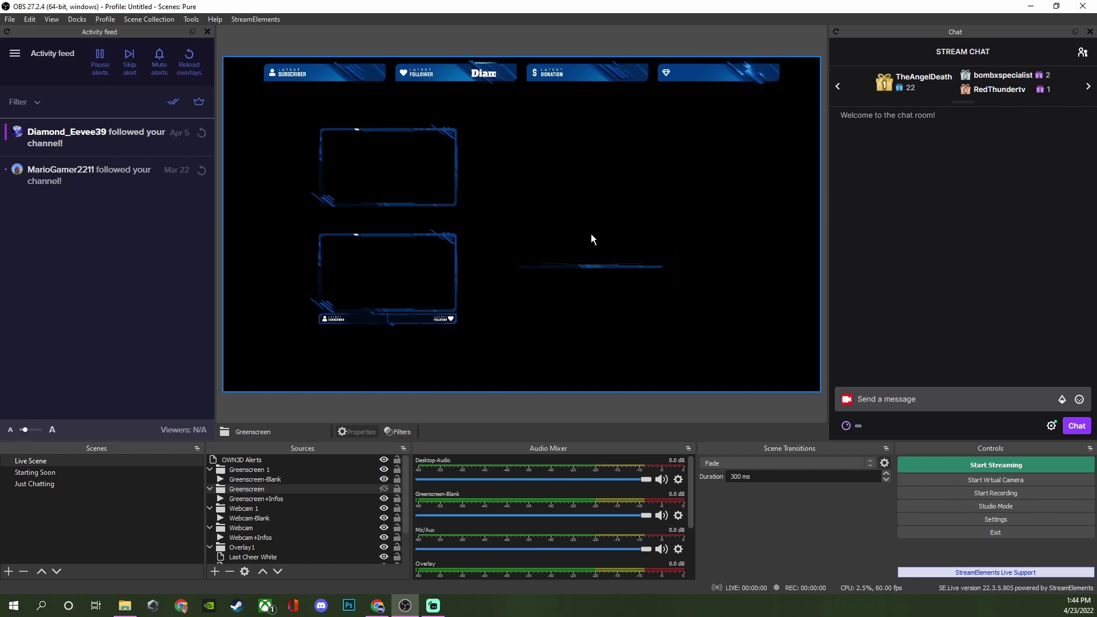
{"action": "left_click", "coordinate": [585, 276]}
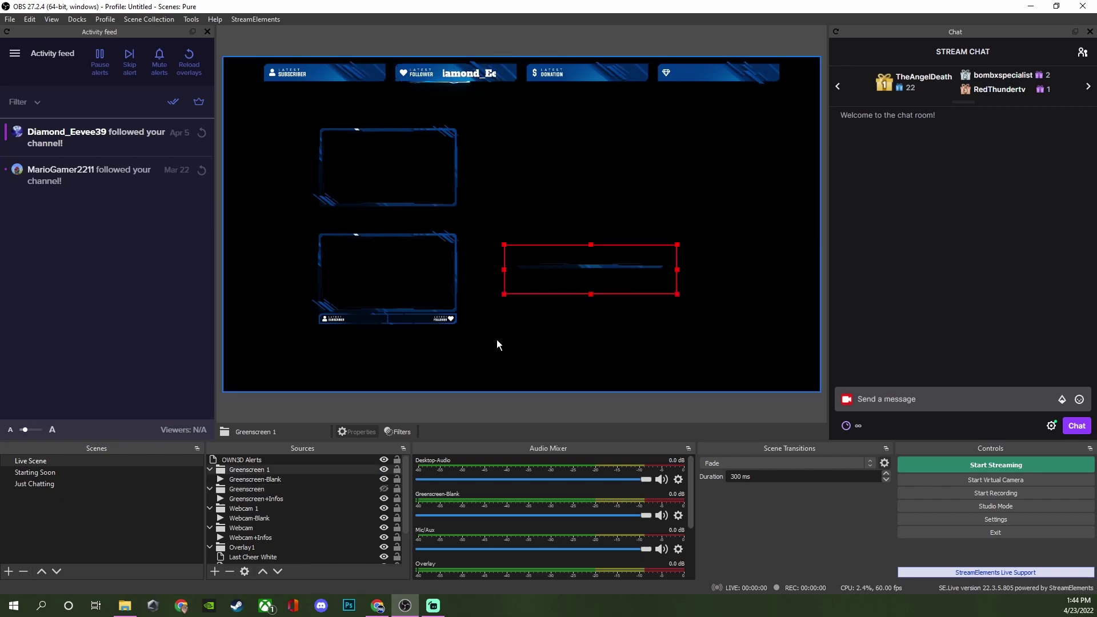
{"action": "left_click", "coordinate": [383, 469]}
{"action": "left_click", "coordinate": [404, 263]}
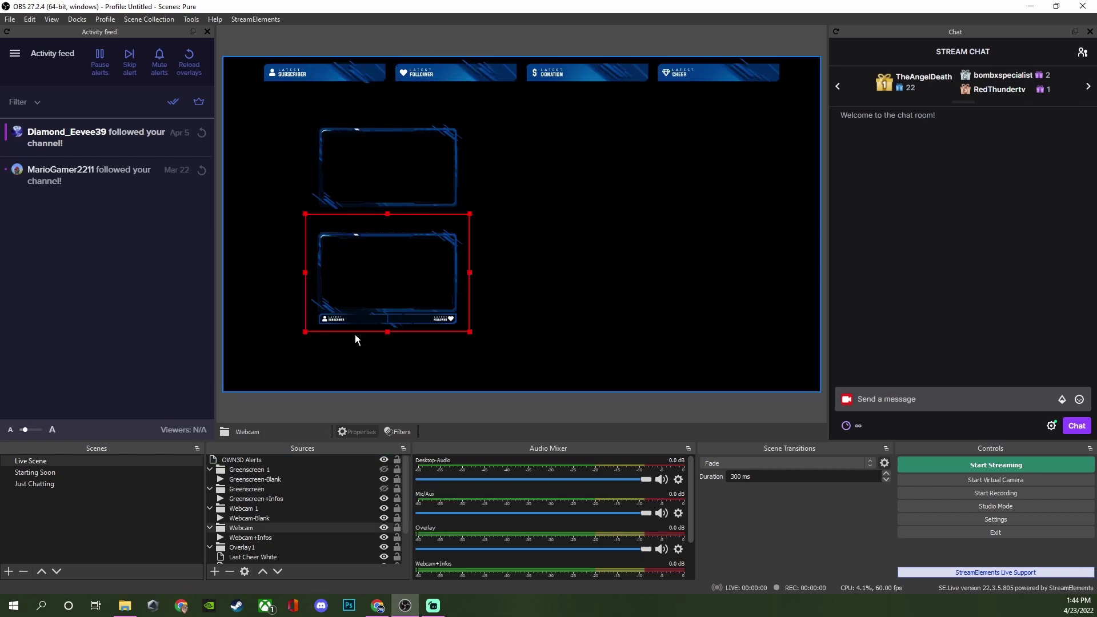
{"action": "left_click", "coordinate": [383, 527]}
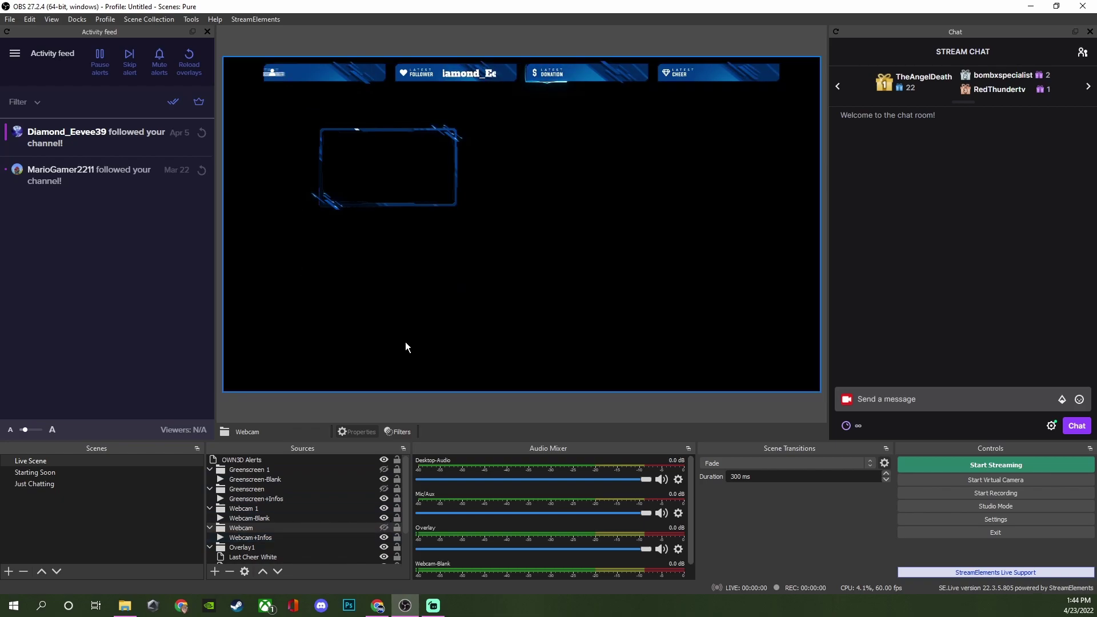
Move the Webcam 1 frame to the canvas's right side and hide the Overlay1 group
{"action": "left_click_drag", "start_coordinate": [412, 189], "coordinate": [742, 204]}
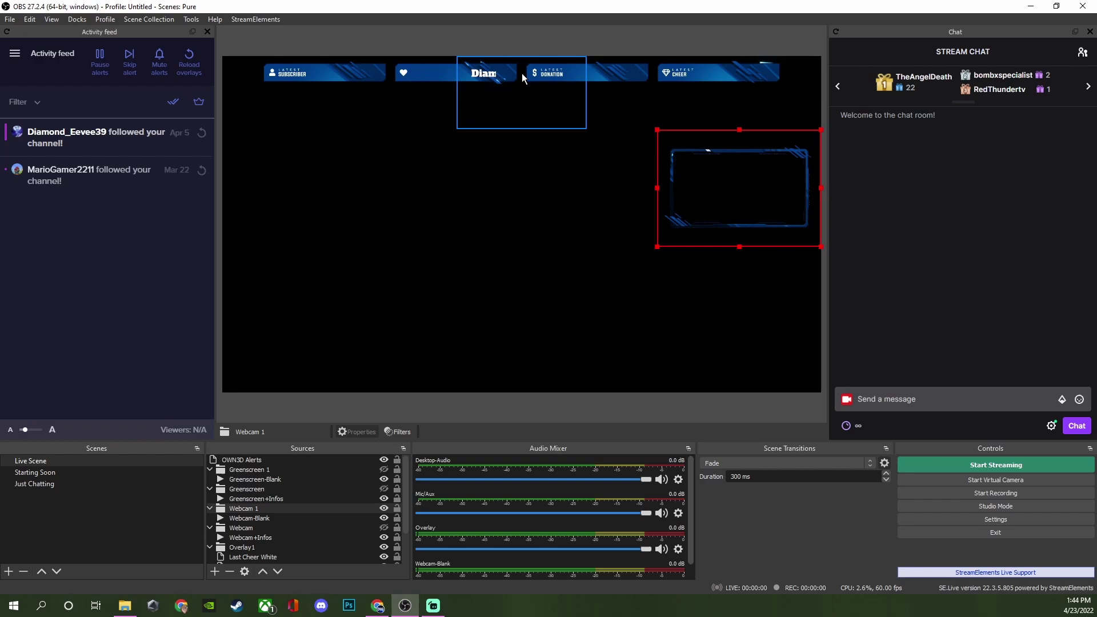
{"action": "left_click", "coordinate": [433, 70]}
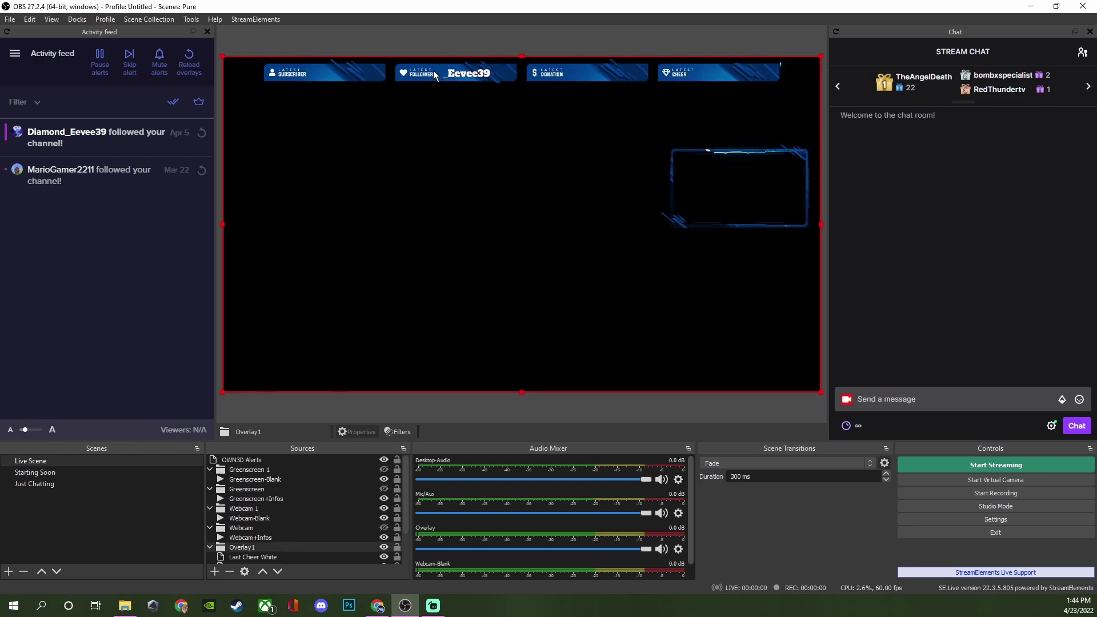
{"action": "scroll", "coordinate": [343, 498], "scroll_direction": "down", "scroll_amount": 2}
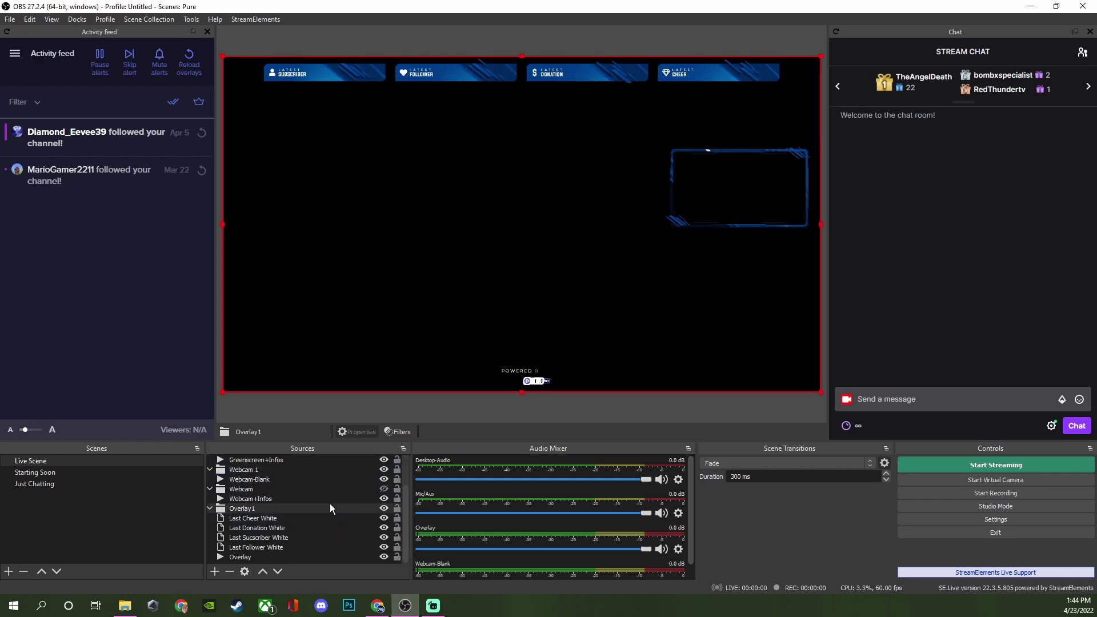
{"action": "left_click", "coordinate": [384, 508]}
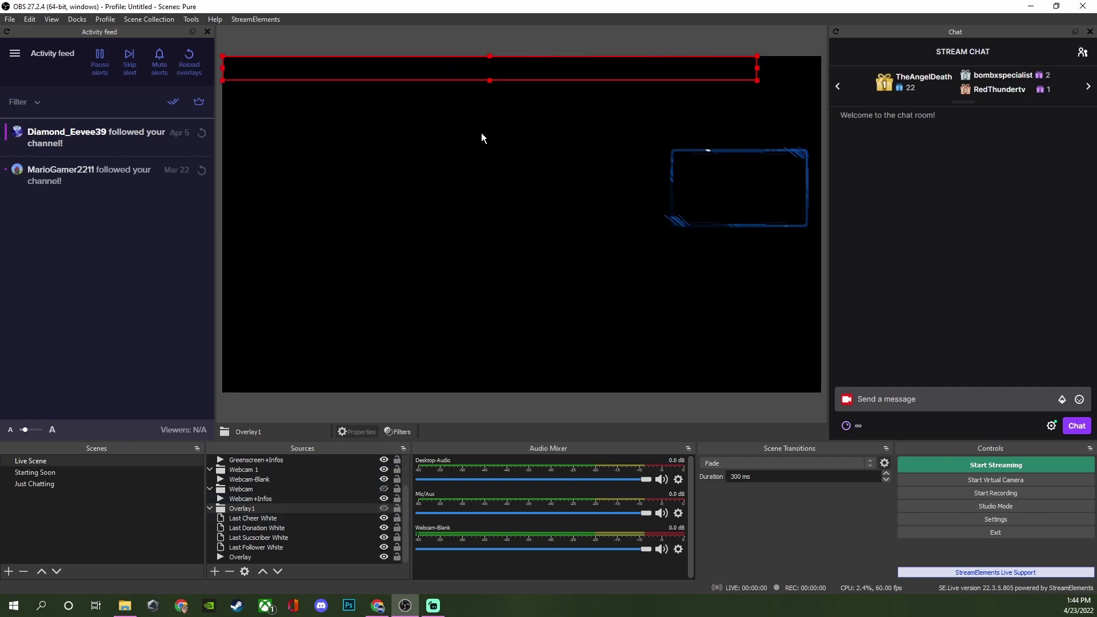
{"action": "left_click", "coordinate": [507, 404]}
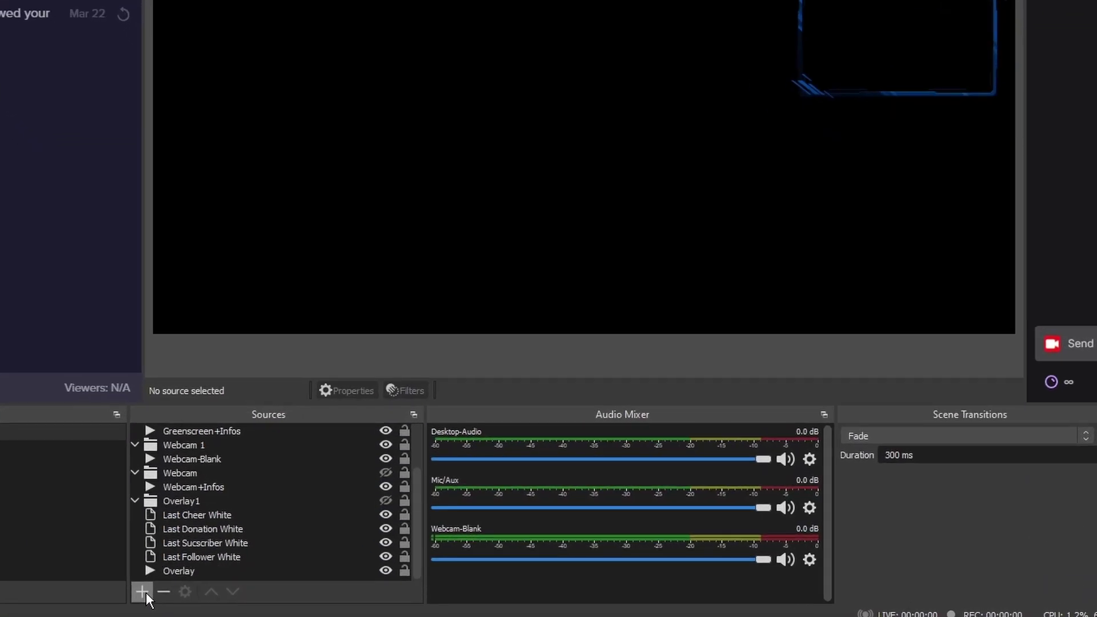
Add the Destiny 2 Witch Queen image source and place it at the bottom, outside Overlay1
{"action": "left_click", "coordinate": [215, 572]}
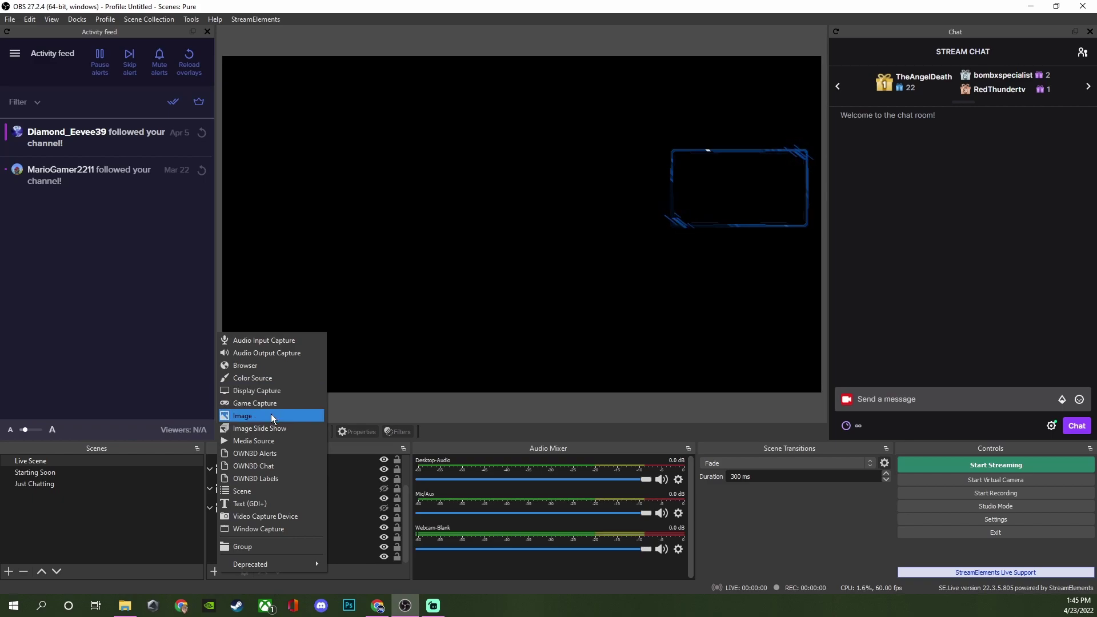
{"action": "left_click", "coordinate": [270, 416]}
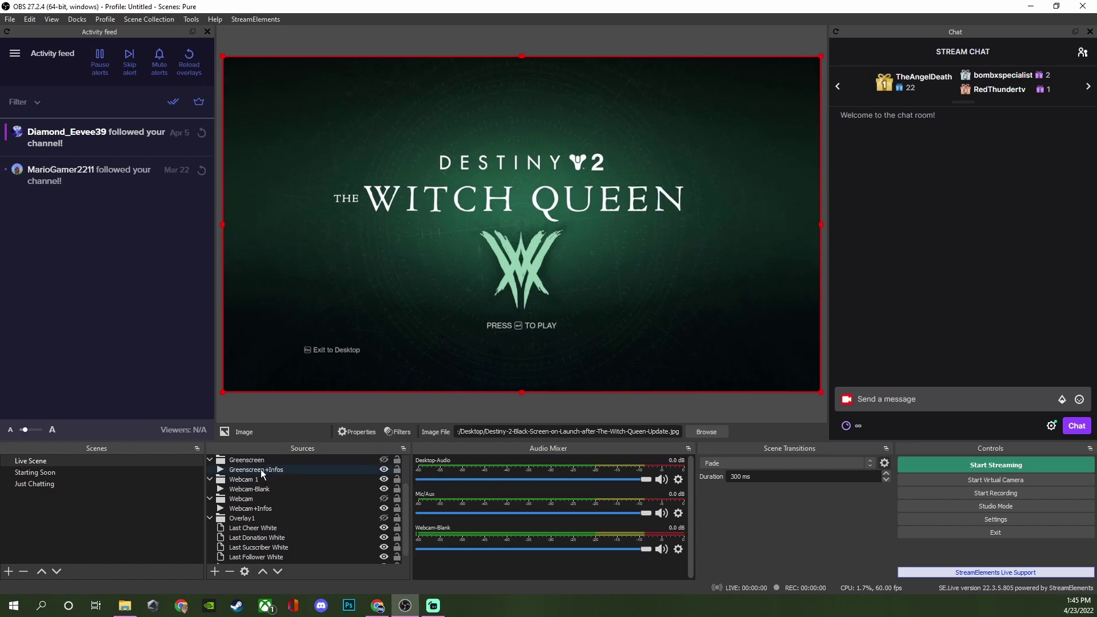
{"action": "scroll", "coordinate": [263, 514], "scroll_direction": "up", "scroll_amount": 2}
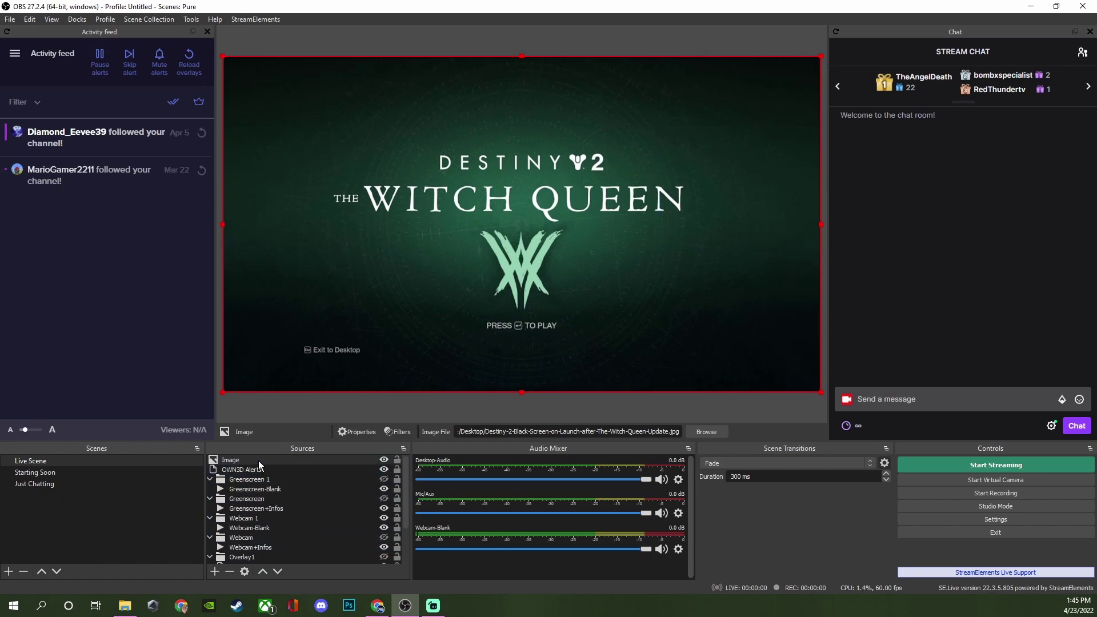
{"action": "left_click_drag", "start_coordinate": [258, 460], "coordinate": [271, 555]}
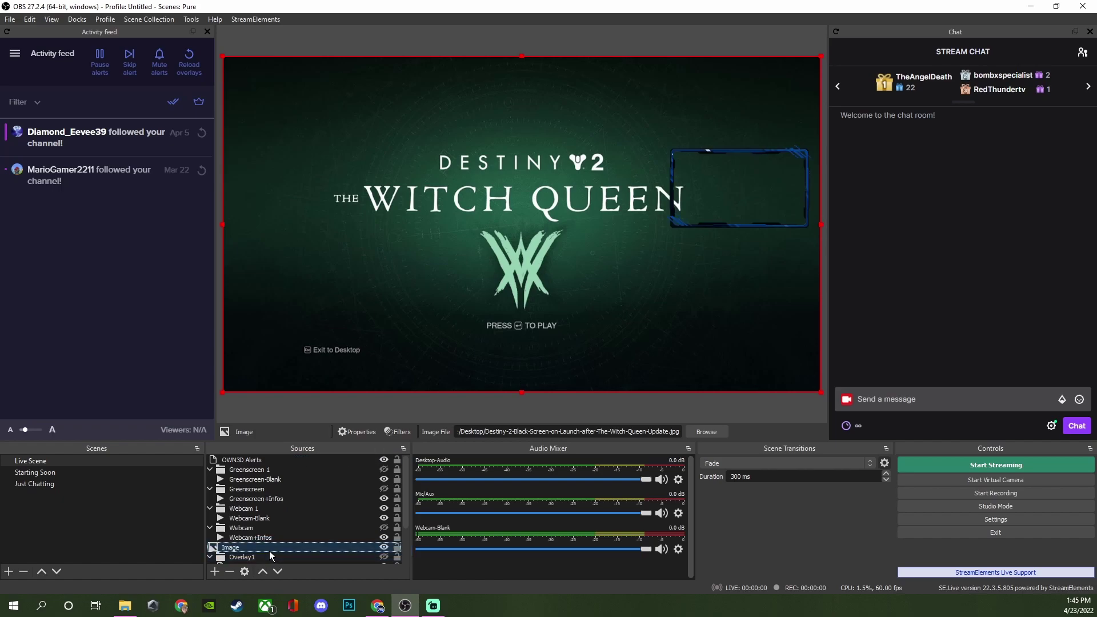
{"action": "scroll", "coordinate": [271, 555], "scroll_direction": "down", "scroll_amount": 2}
{"action": "left_click_drag", "start_coordinate": [277, 496], "coordinate": [279, 535]}
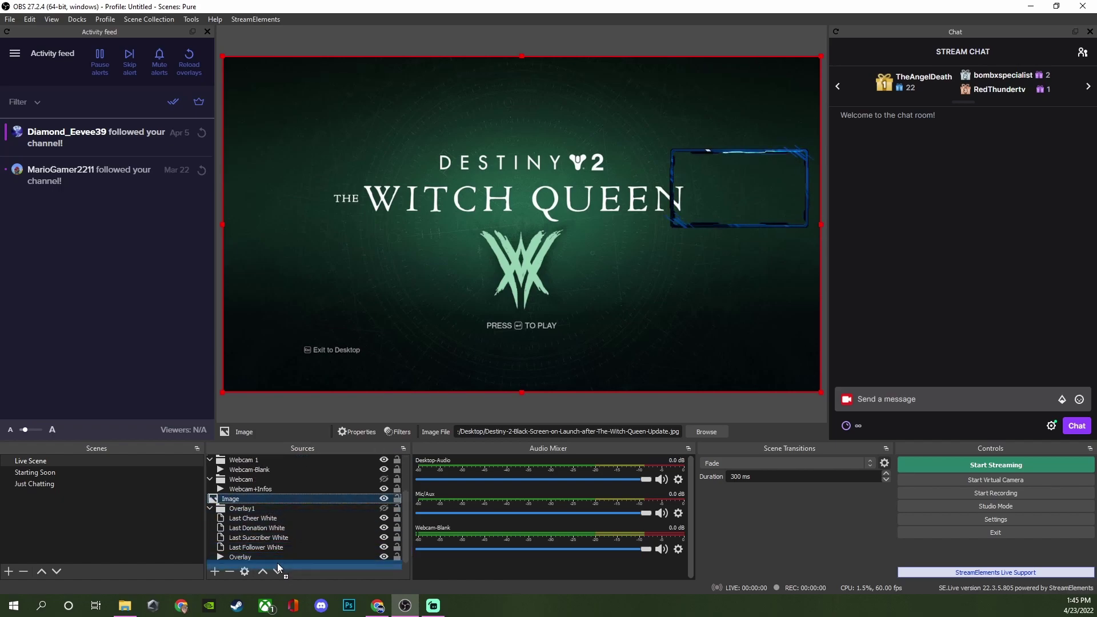
{"action": "left_click_drag", "start_coordinate": [279, 567], "coordinate": [278, 566]}
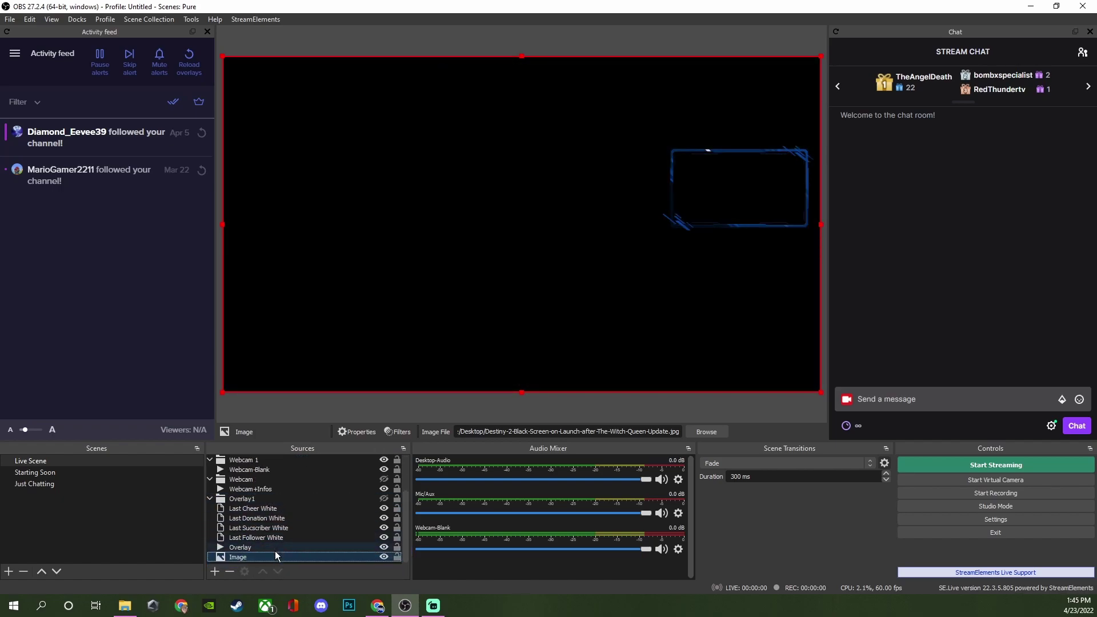
{"action": "left_click_drag", "start_coordinate": [253, 559], "coordinate": [252, 562]}
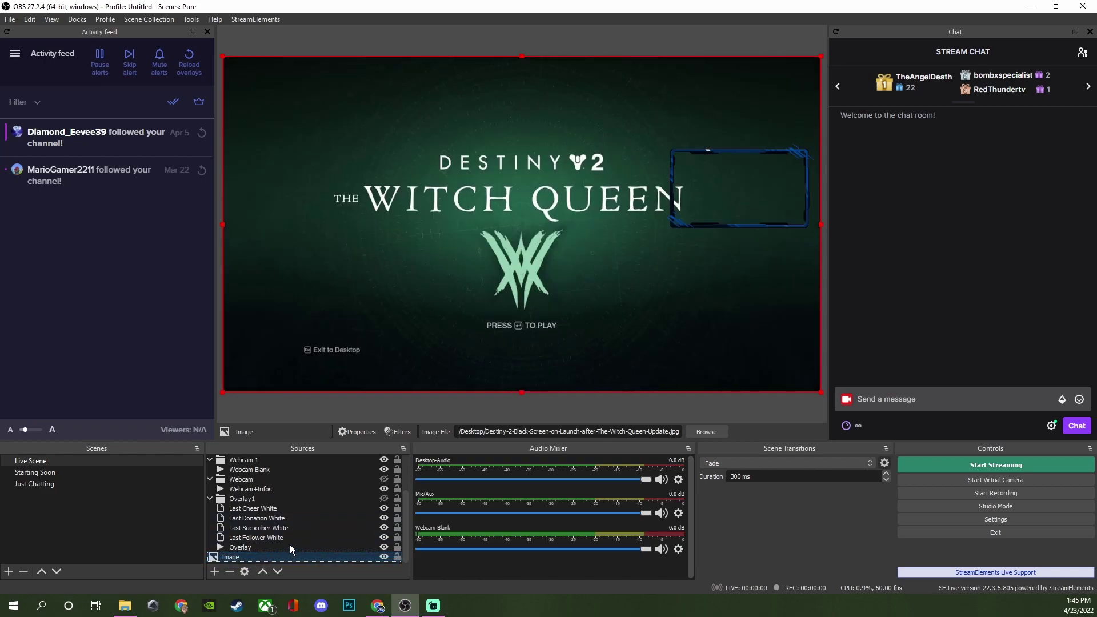
{"action": "left_click", "coordinate": [210, 498]}
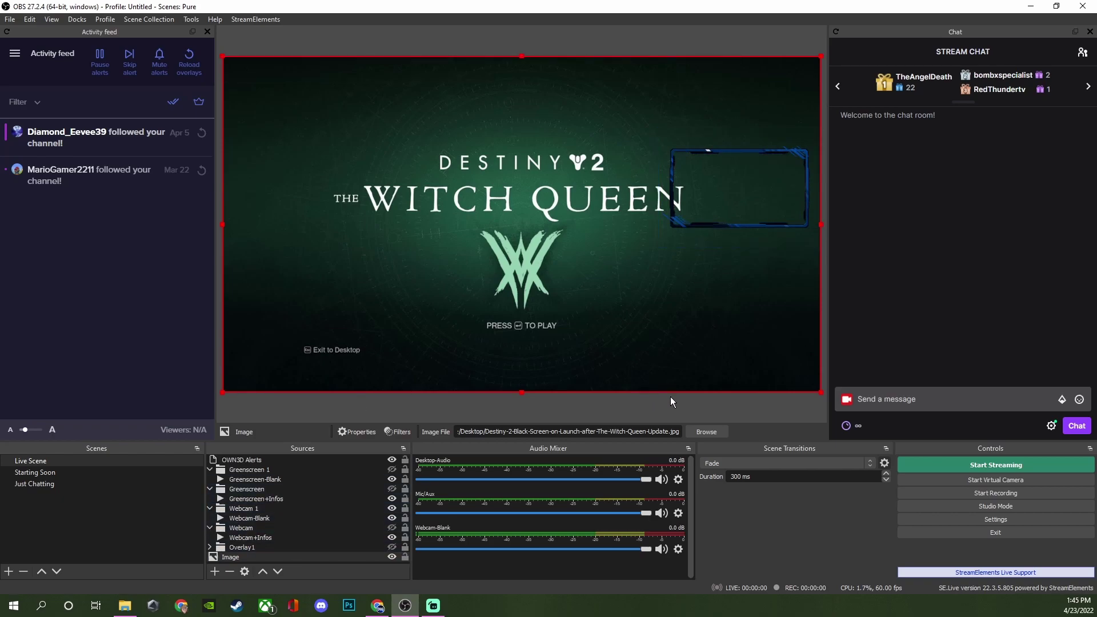
{"action": "left_click", "coordinate": [713, 409]}
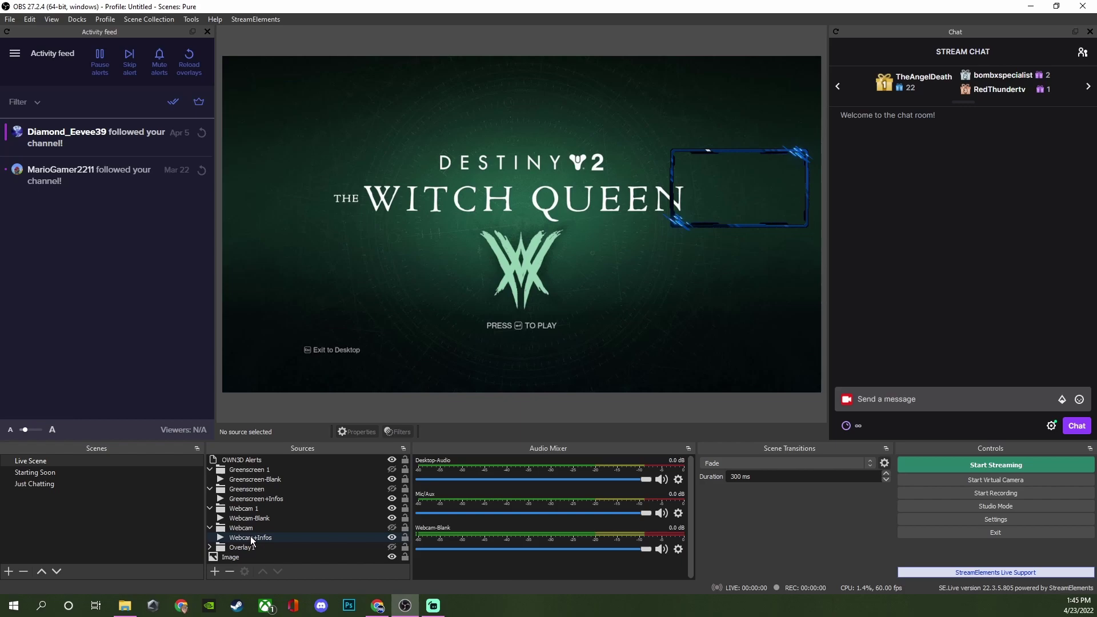
Paste the channel name over the Starting Soon YouTube placeholder, then show Just Chatting
{"action": "left_click", "coordinate": [39, 472]}
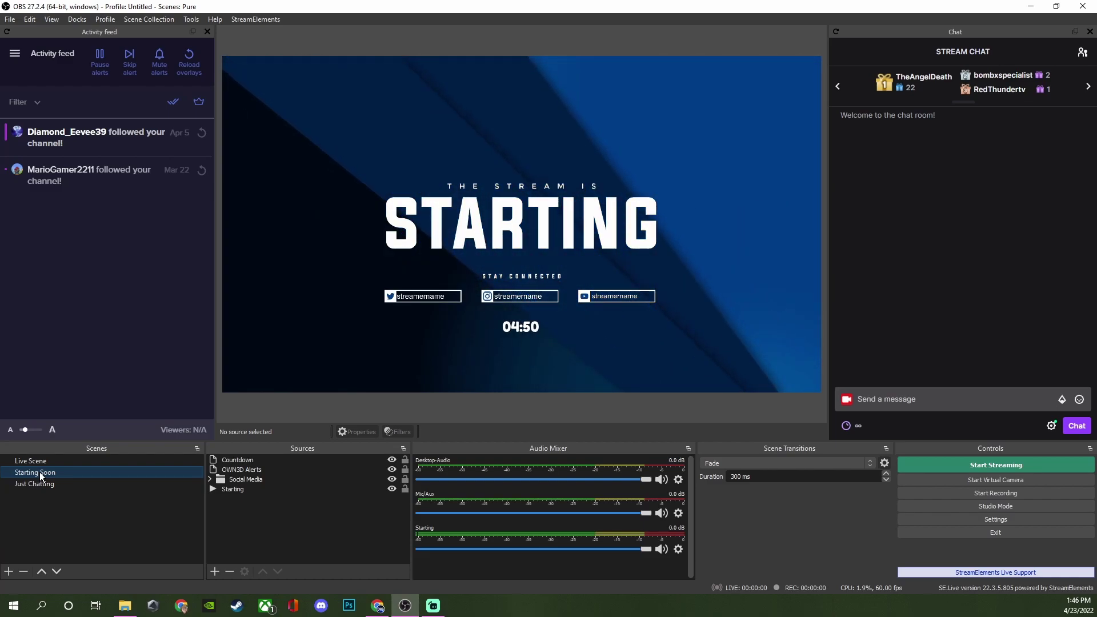
{"action": "left_click", "coordinate": [209, 479]}
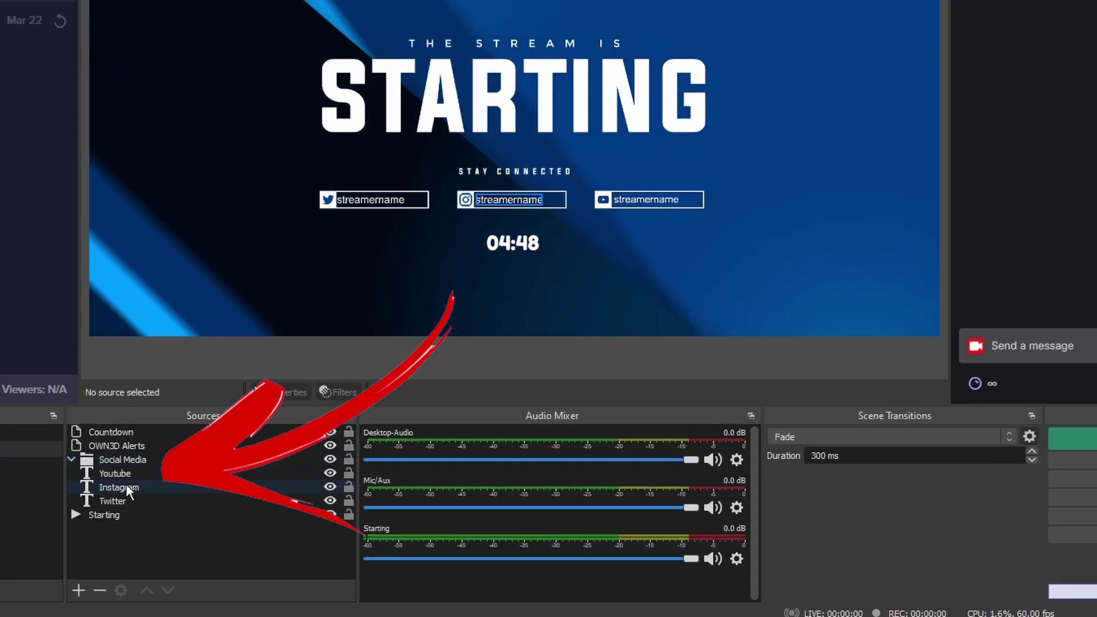
{"action": "double_click", "coordinate": [109, 472]}
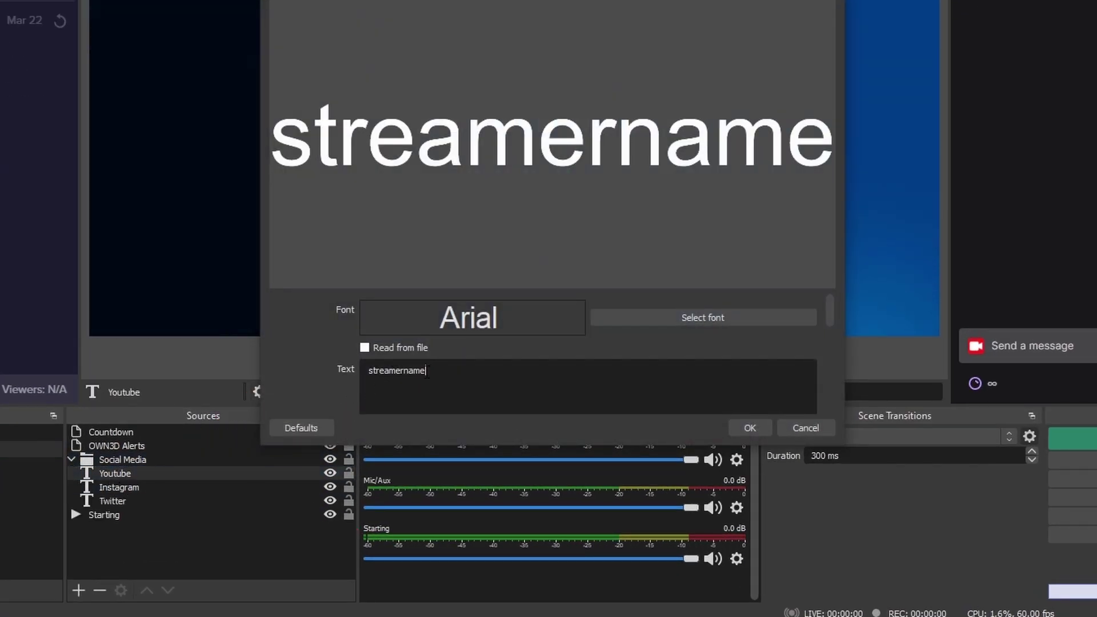
{"action": "right_click", "coordinate": [379, 366]}
{"action": "left_click", "coordinate": [433, 454]}
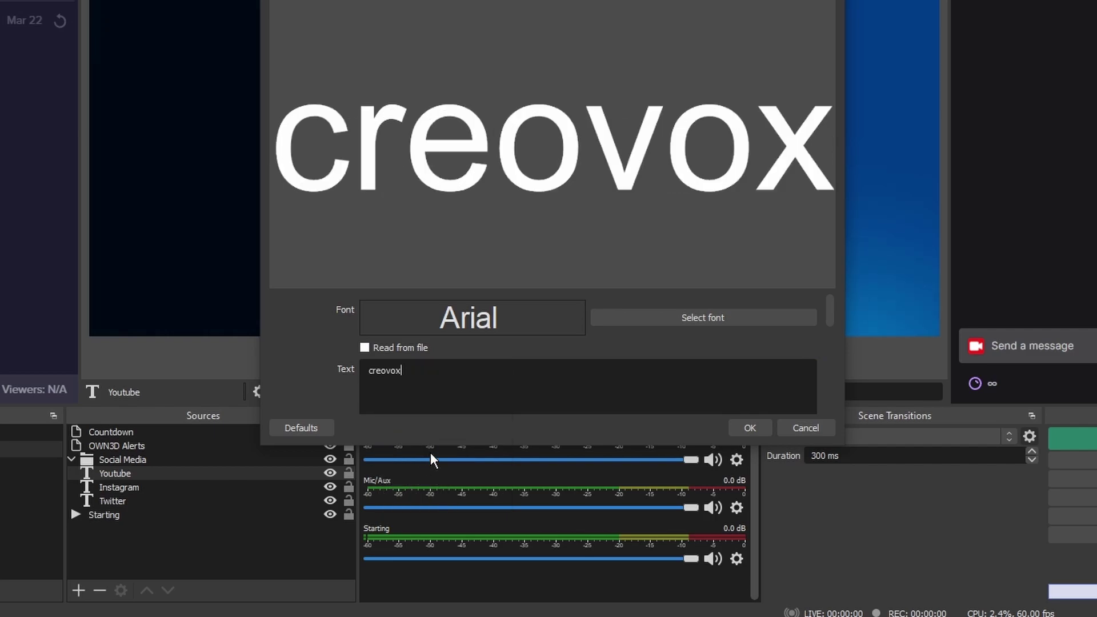
{"action": "left_click", "coordinate": [750, 428]}
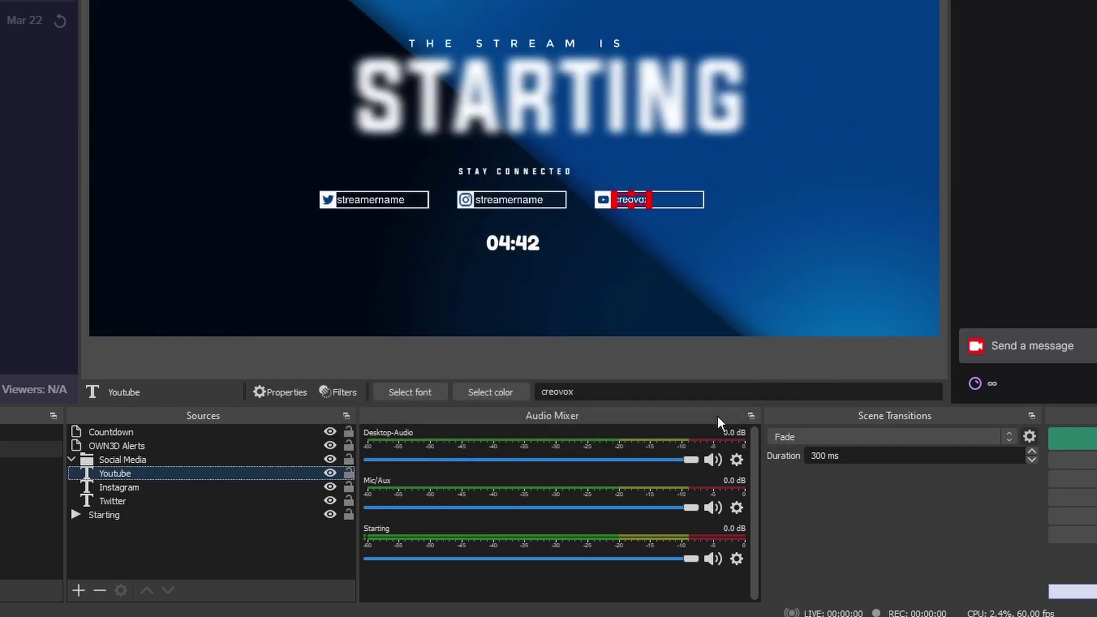
{"action": "left_click", "coordinate": [741, 284]}
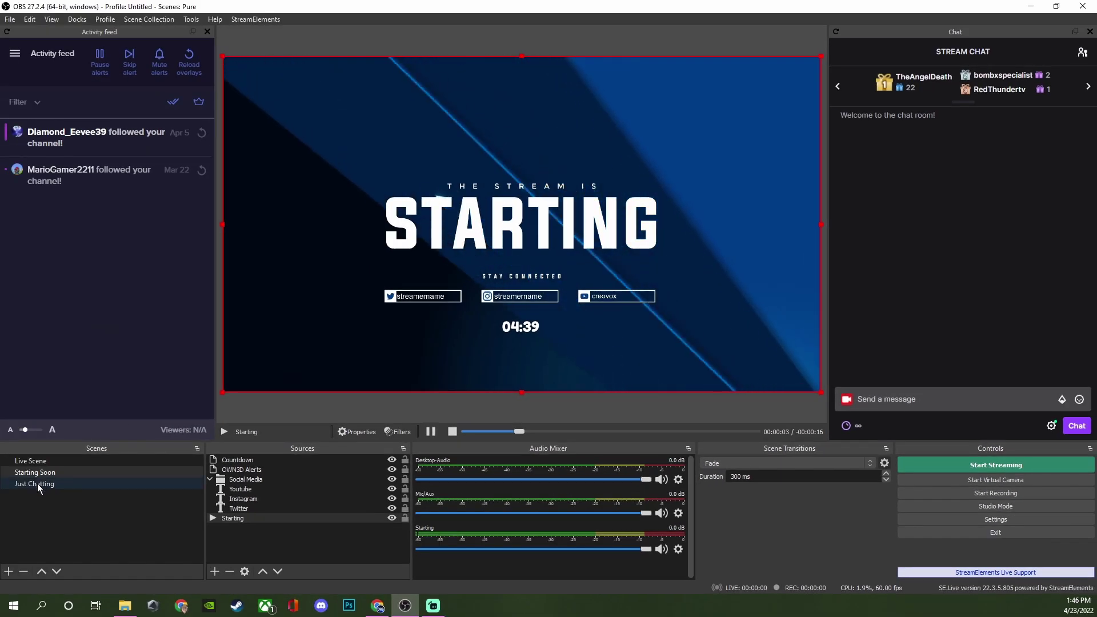
{"action": "left_click", "coordinate": [37, 483]}
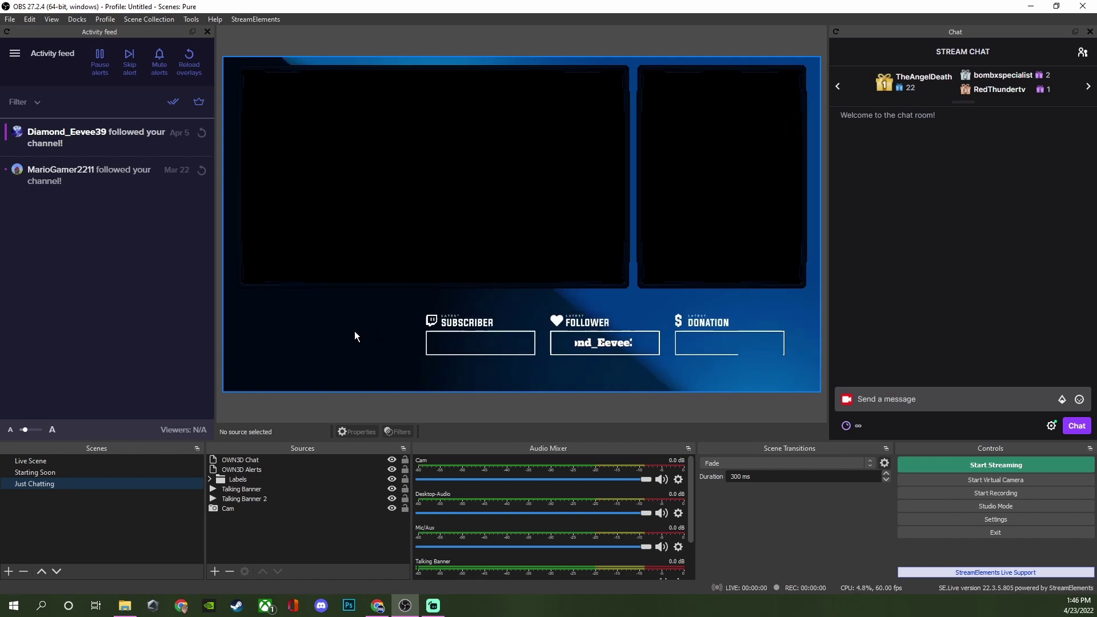
Select the OWN3D Chat source in the Just Chatting scene's Sources list
{"action": "left_click", "coordinate": [238, 460]}
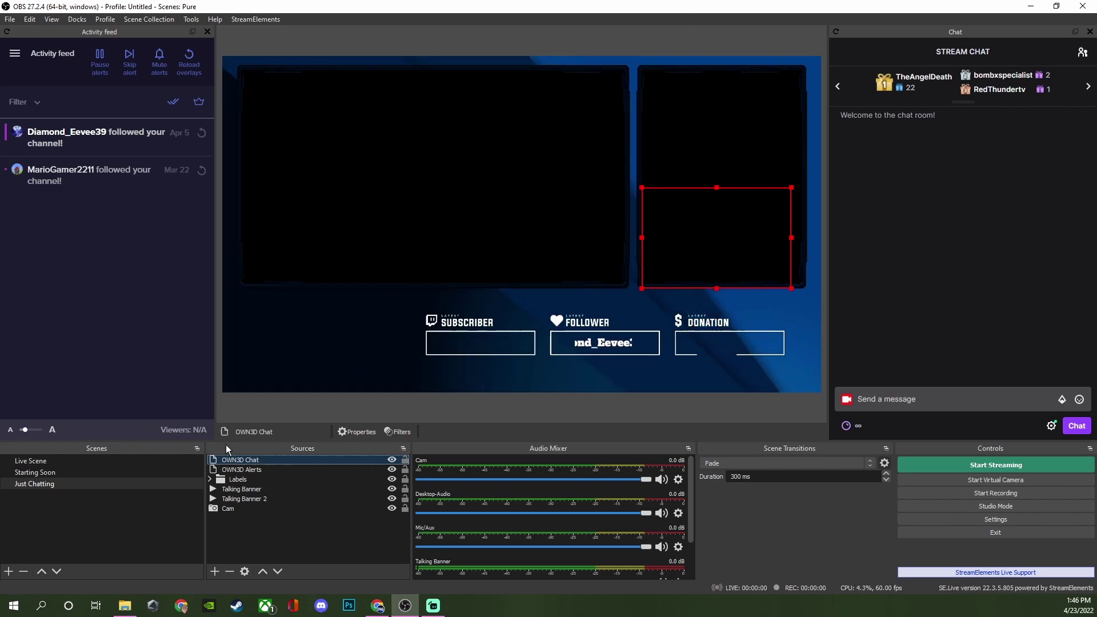
Resize the OWN3D Chat height, trying 80% and 55% before settling on 60%
{"action": "left_click", "coordinate": [356, 432]}
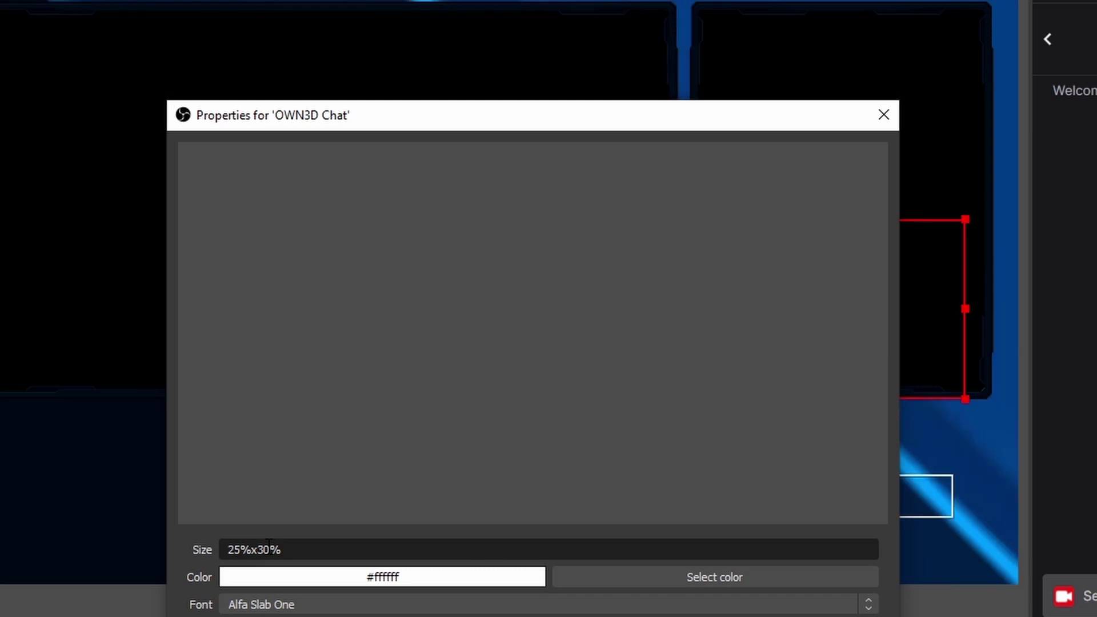
{"action": "double_click", "coordinate": [262, 547]}
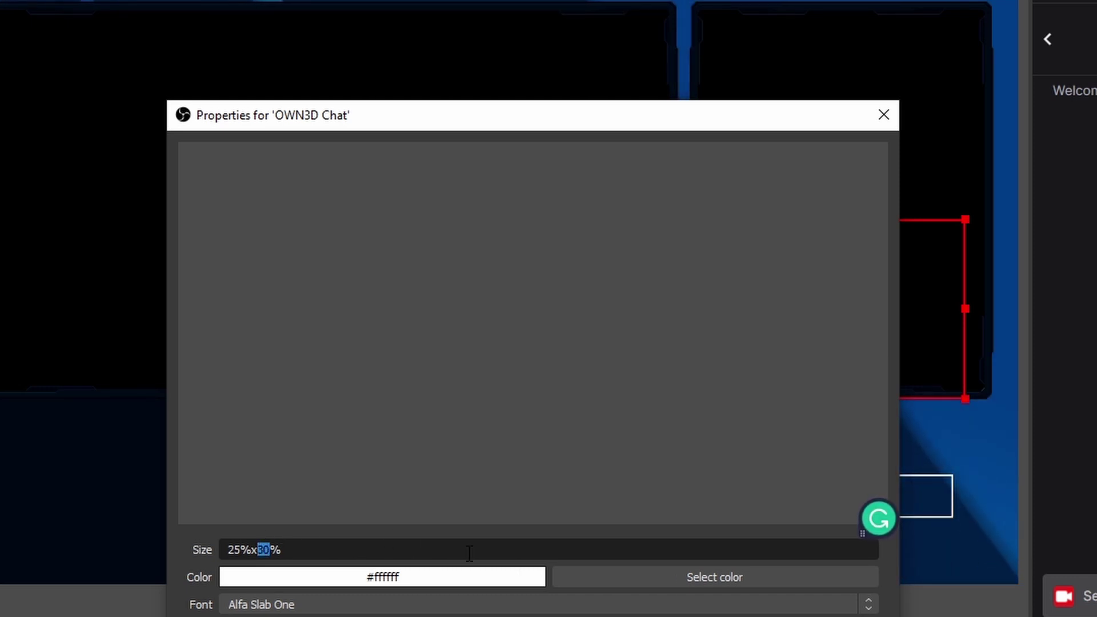
{"action": "type", "text": "80"}
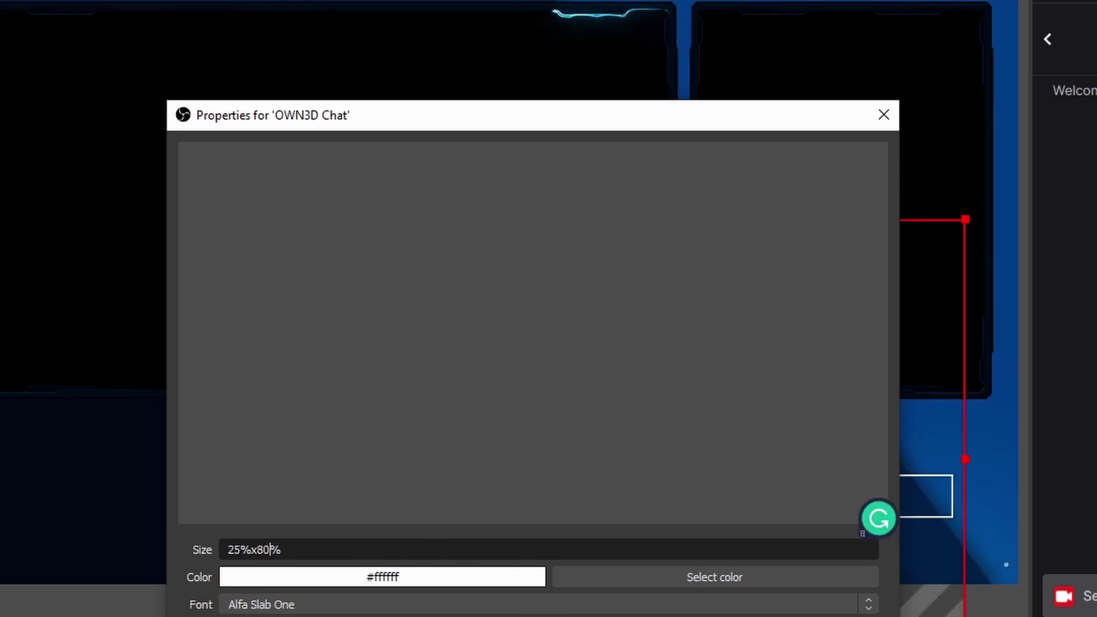
{"action": "key", "text": "Return"}
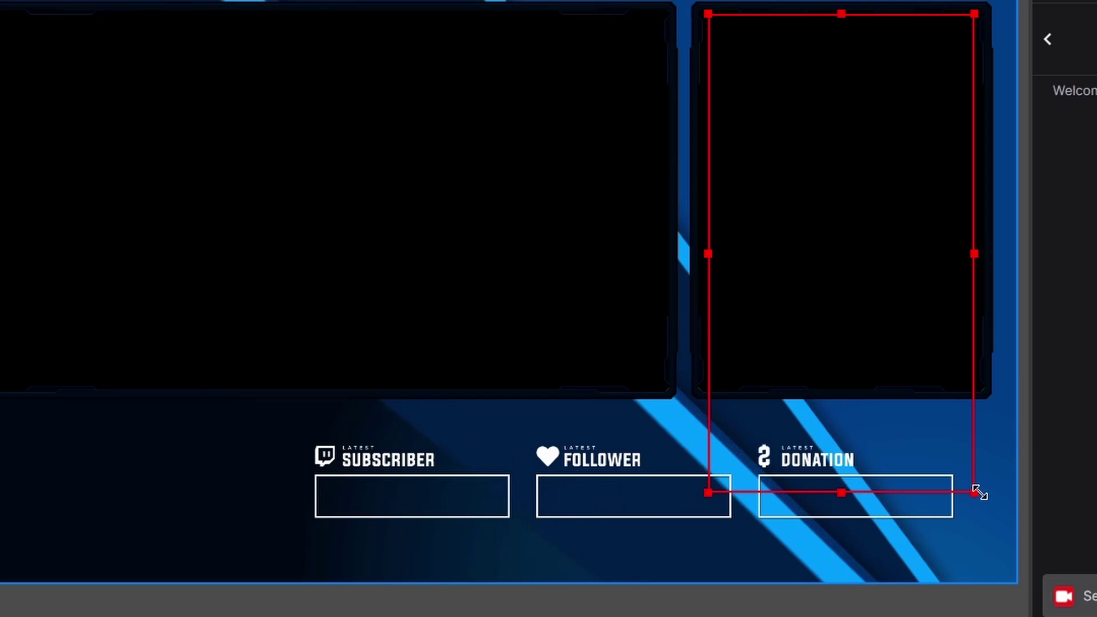
{"action": "left_click_drag", "start_coordinate": [973, 490], "coordinate": [901, 364]}
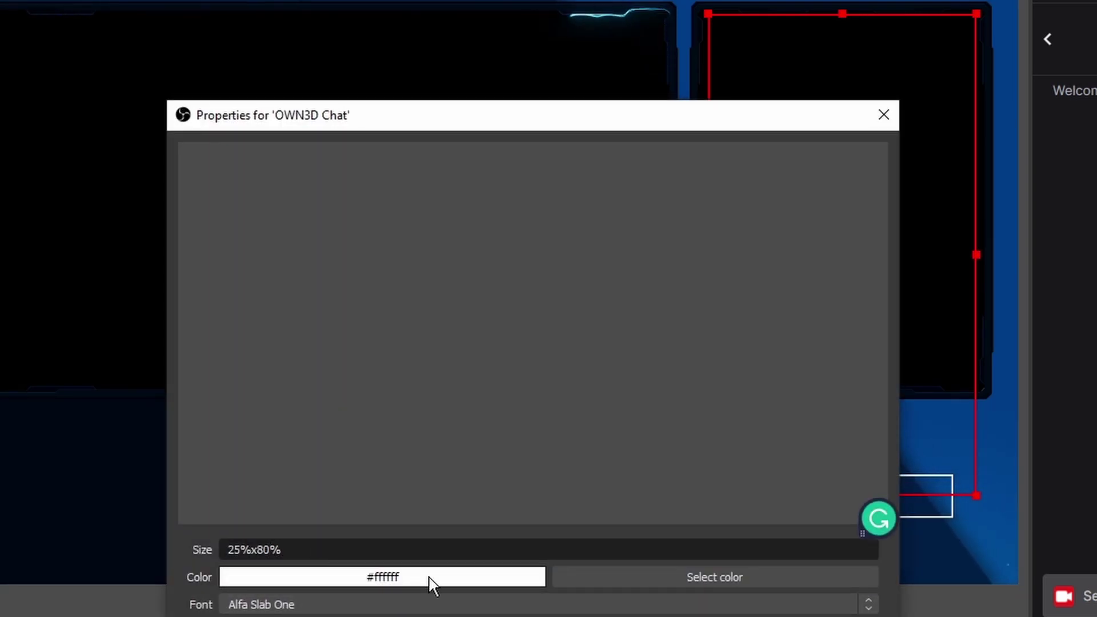
{"action": "key", "text": "BackSpace"}
{"action": "key", "text": "BackSpace"}
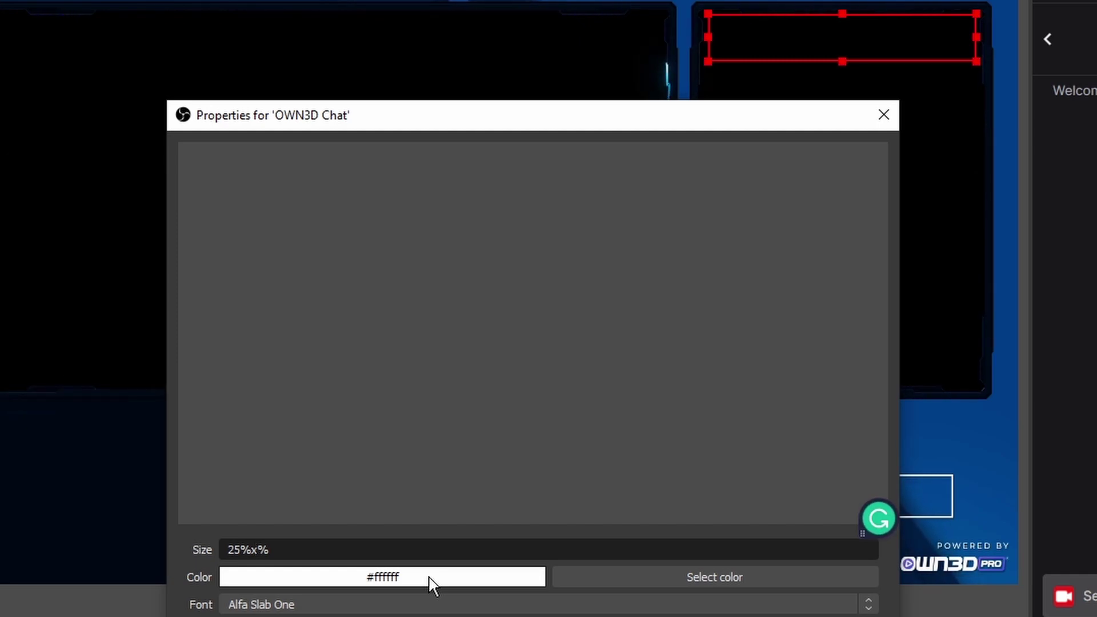
{"action": "type", "text": "55"}
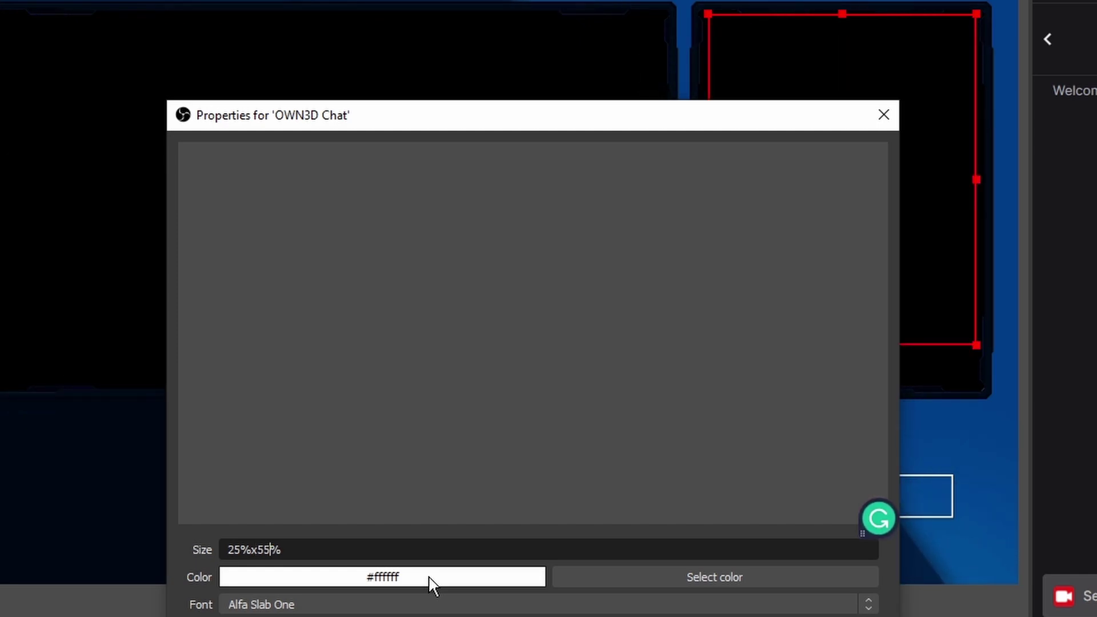
{"action": "key", "text": "BackSpace"}
{"action": "key", "text": "BackSpace"}
{"action": "type", "text": "60"}
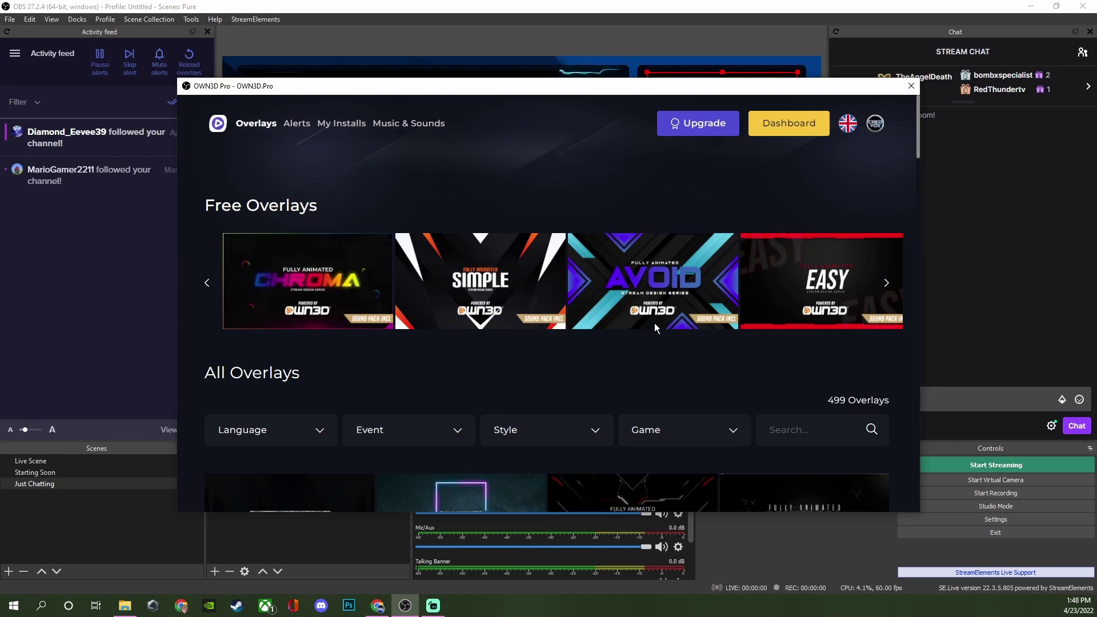
{"action": "left_click", "coordinate": [912, 87]}
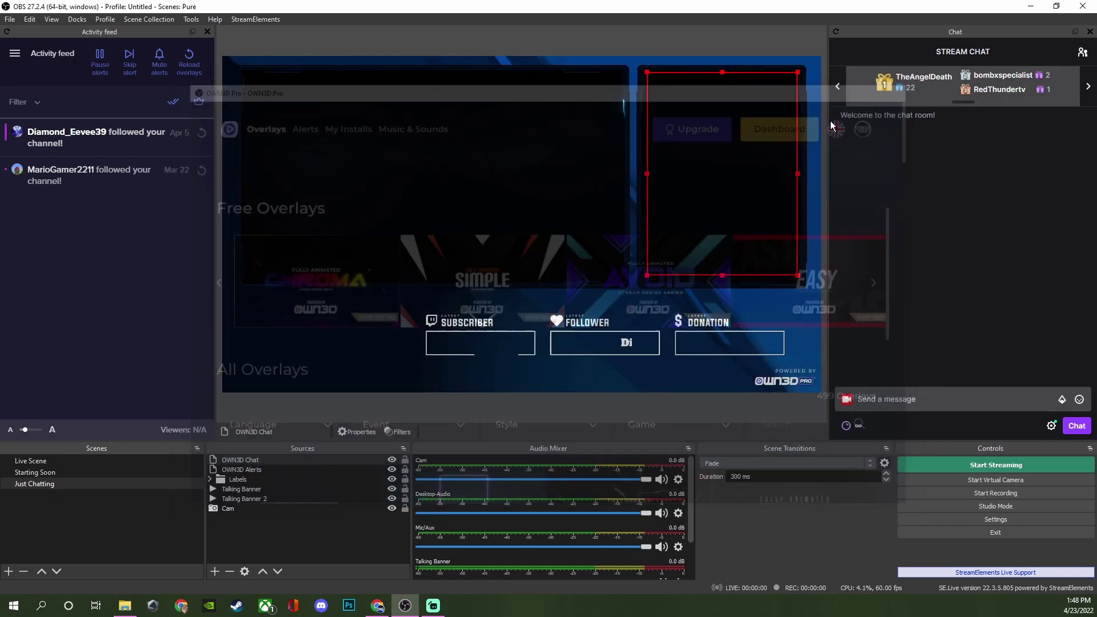